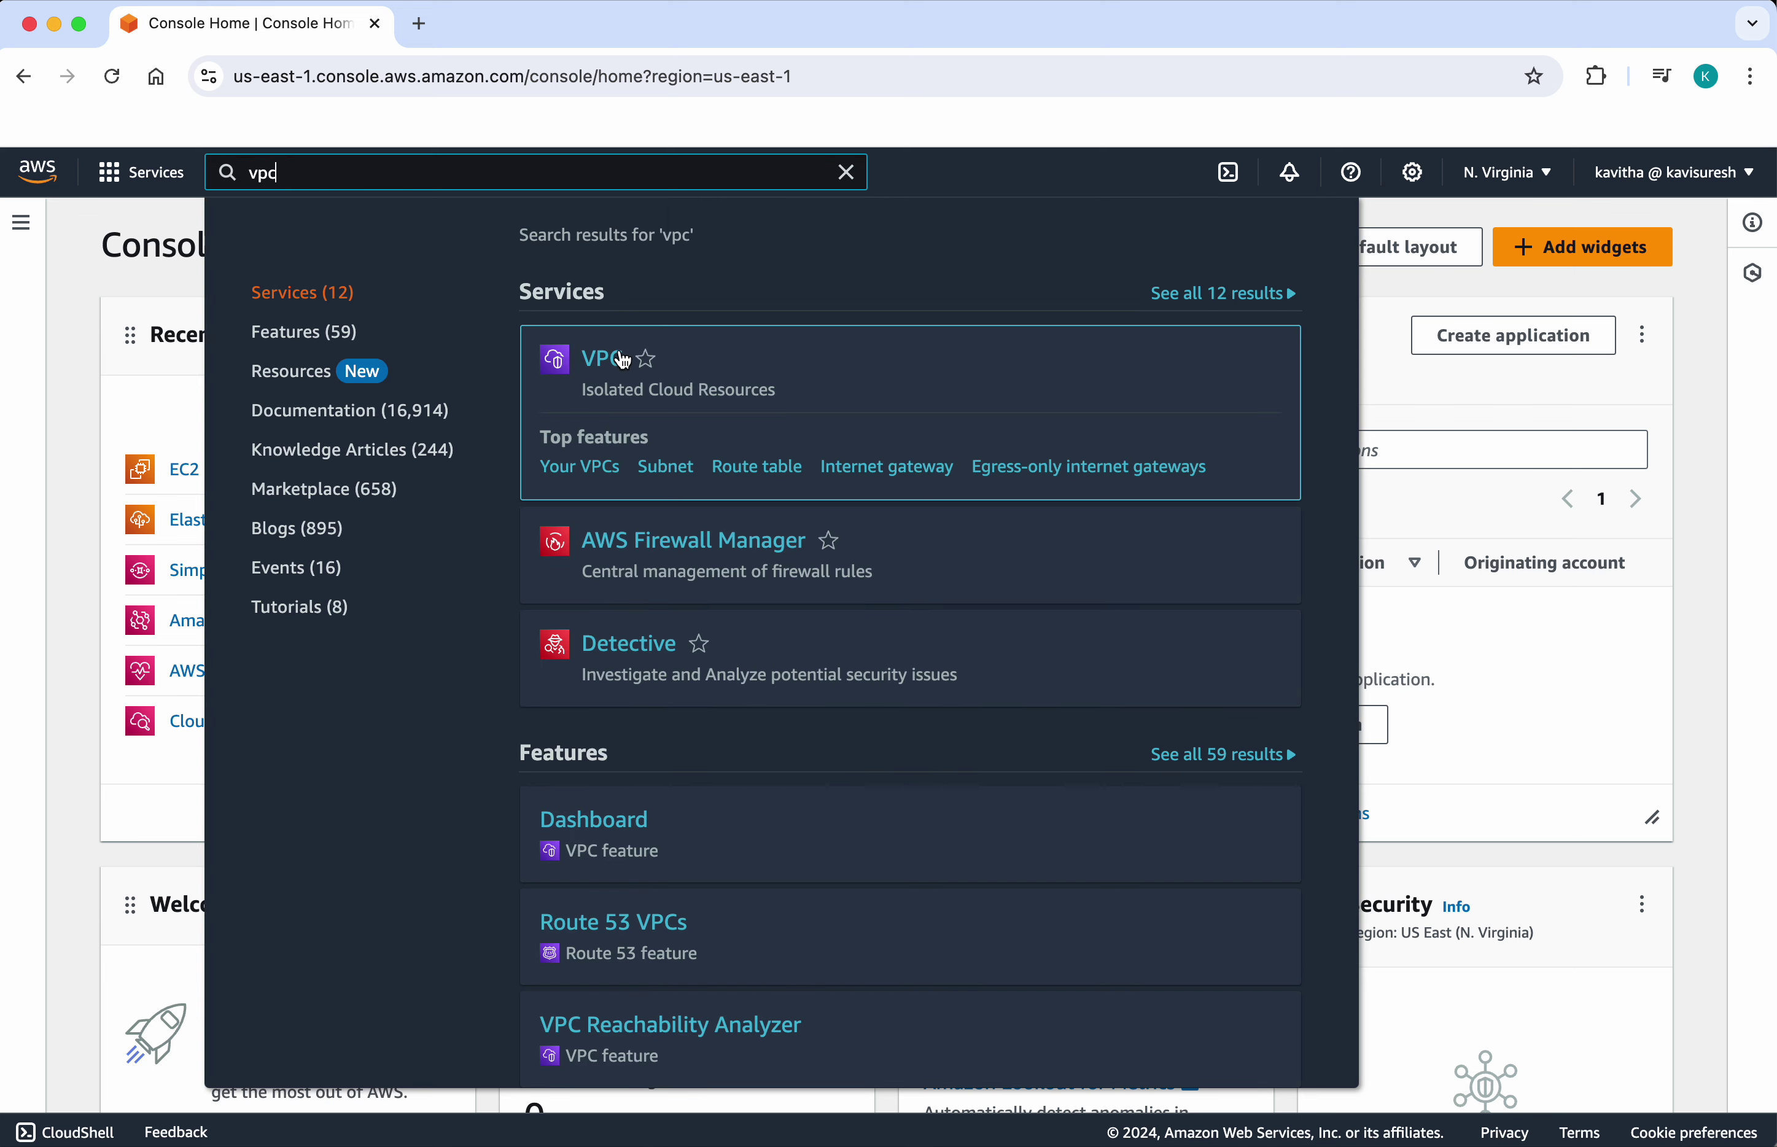
# Open the VPC service from the search results and start creating a new VPC.
pyautogui.click(620, 359)
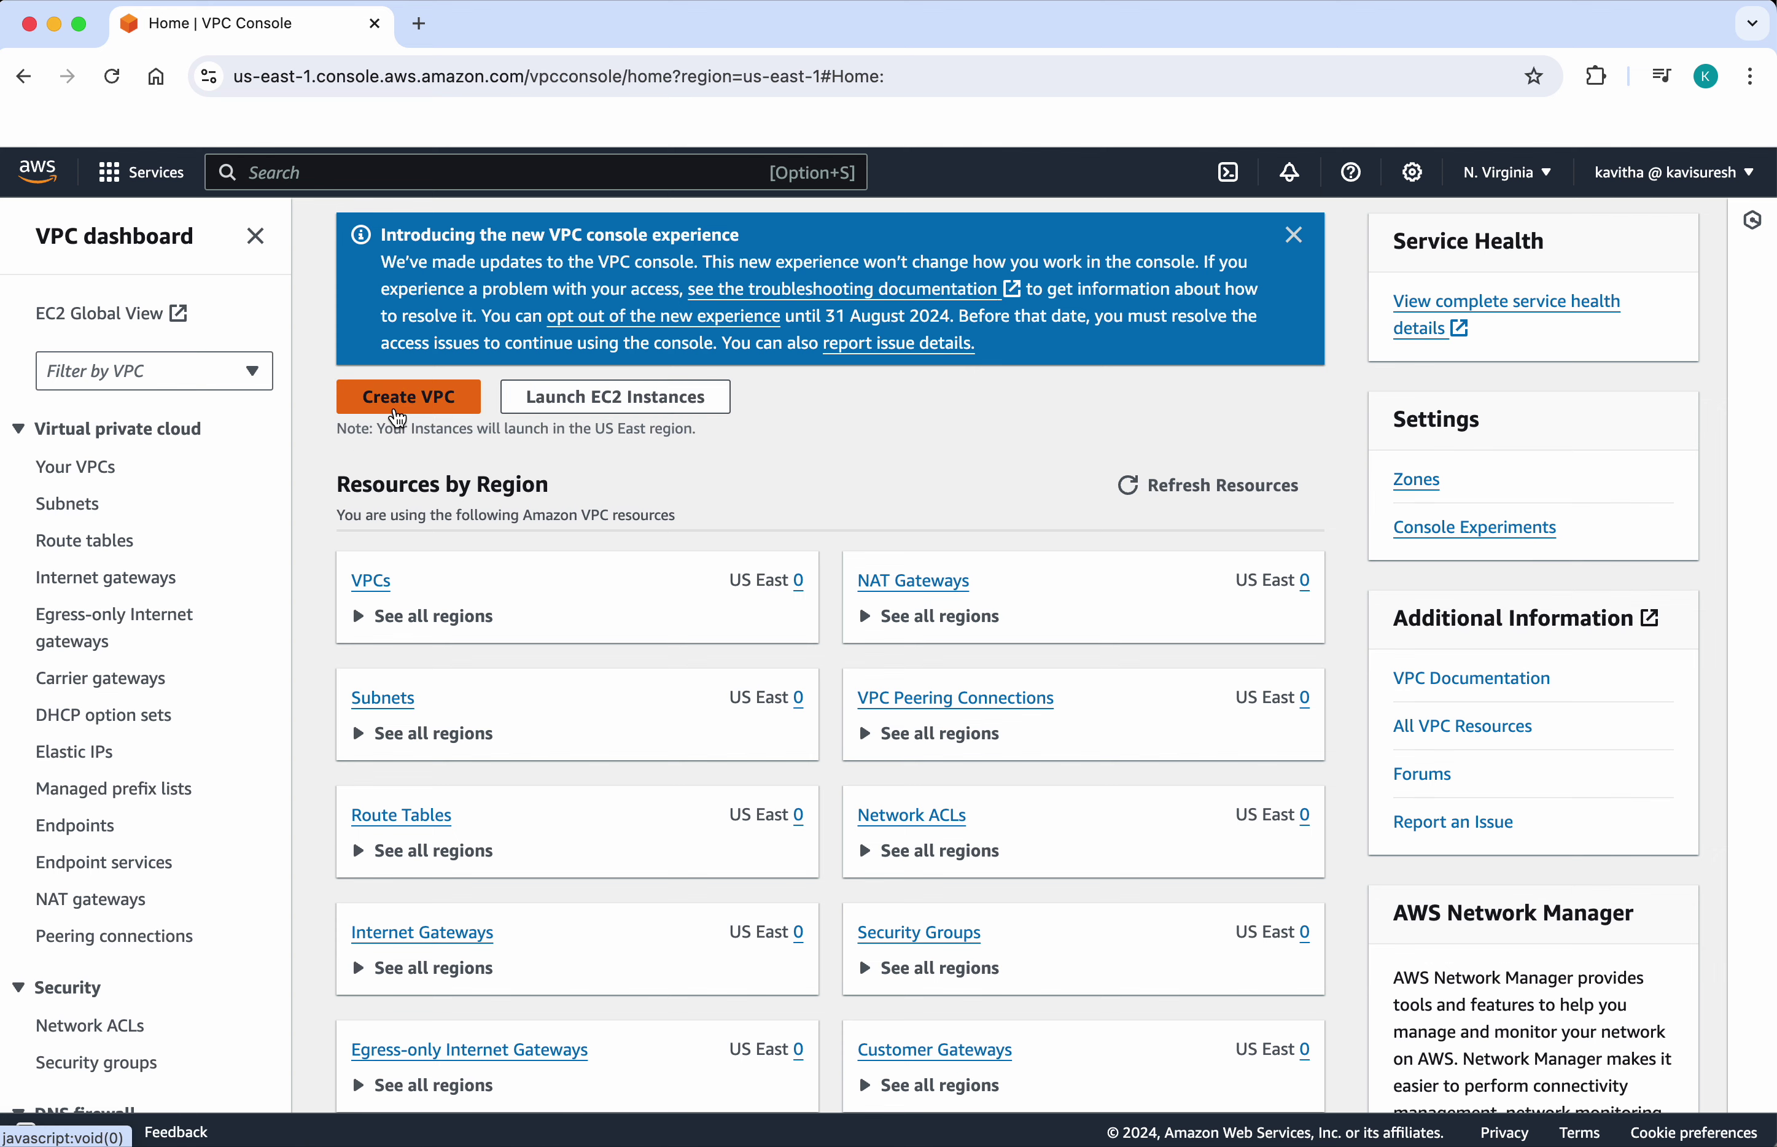
pyautogui.click(398, 418)
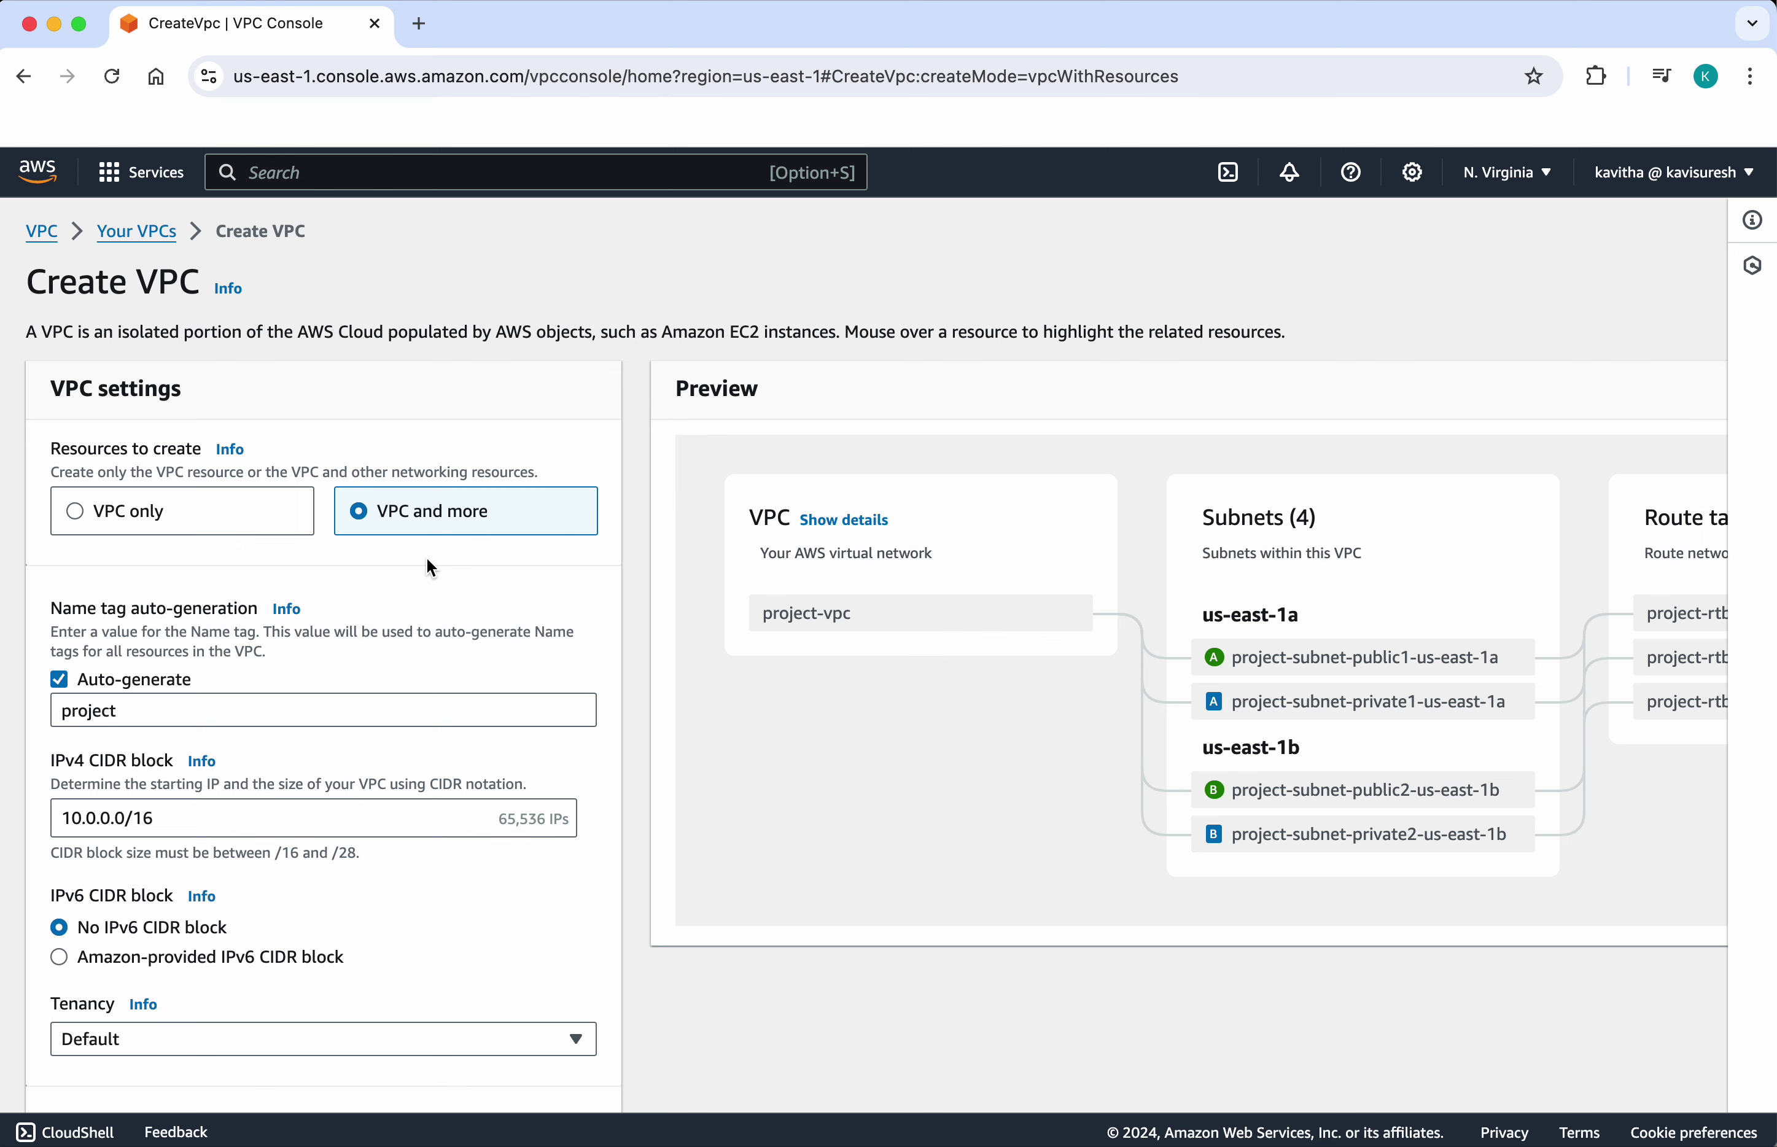
# Review the new VPC's name tag, CIDR block, tenancy options, Availability Zone, subnet, NAT gateway and endpoint settings.
pyautogui.scroll(-4, 207, 525)
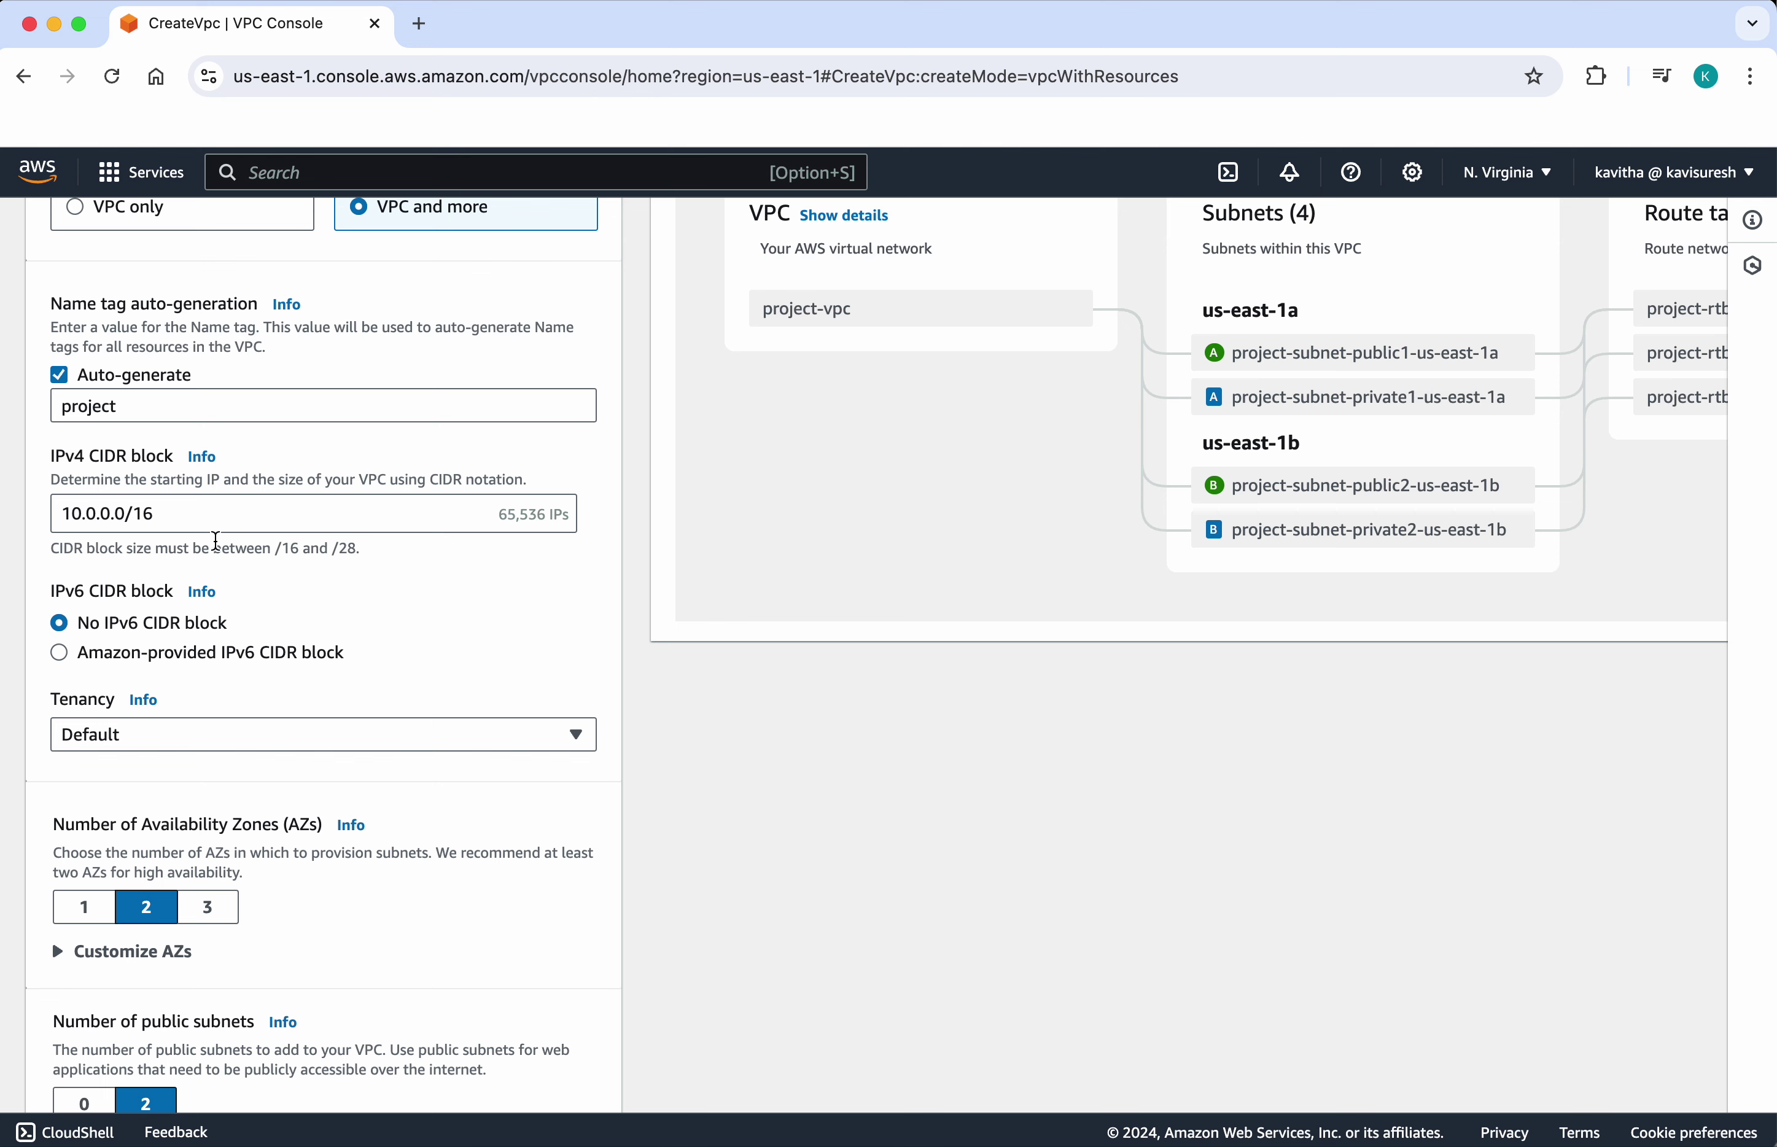
pyautogui.scroll(-1, 249, 625)
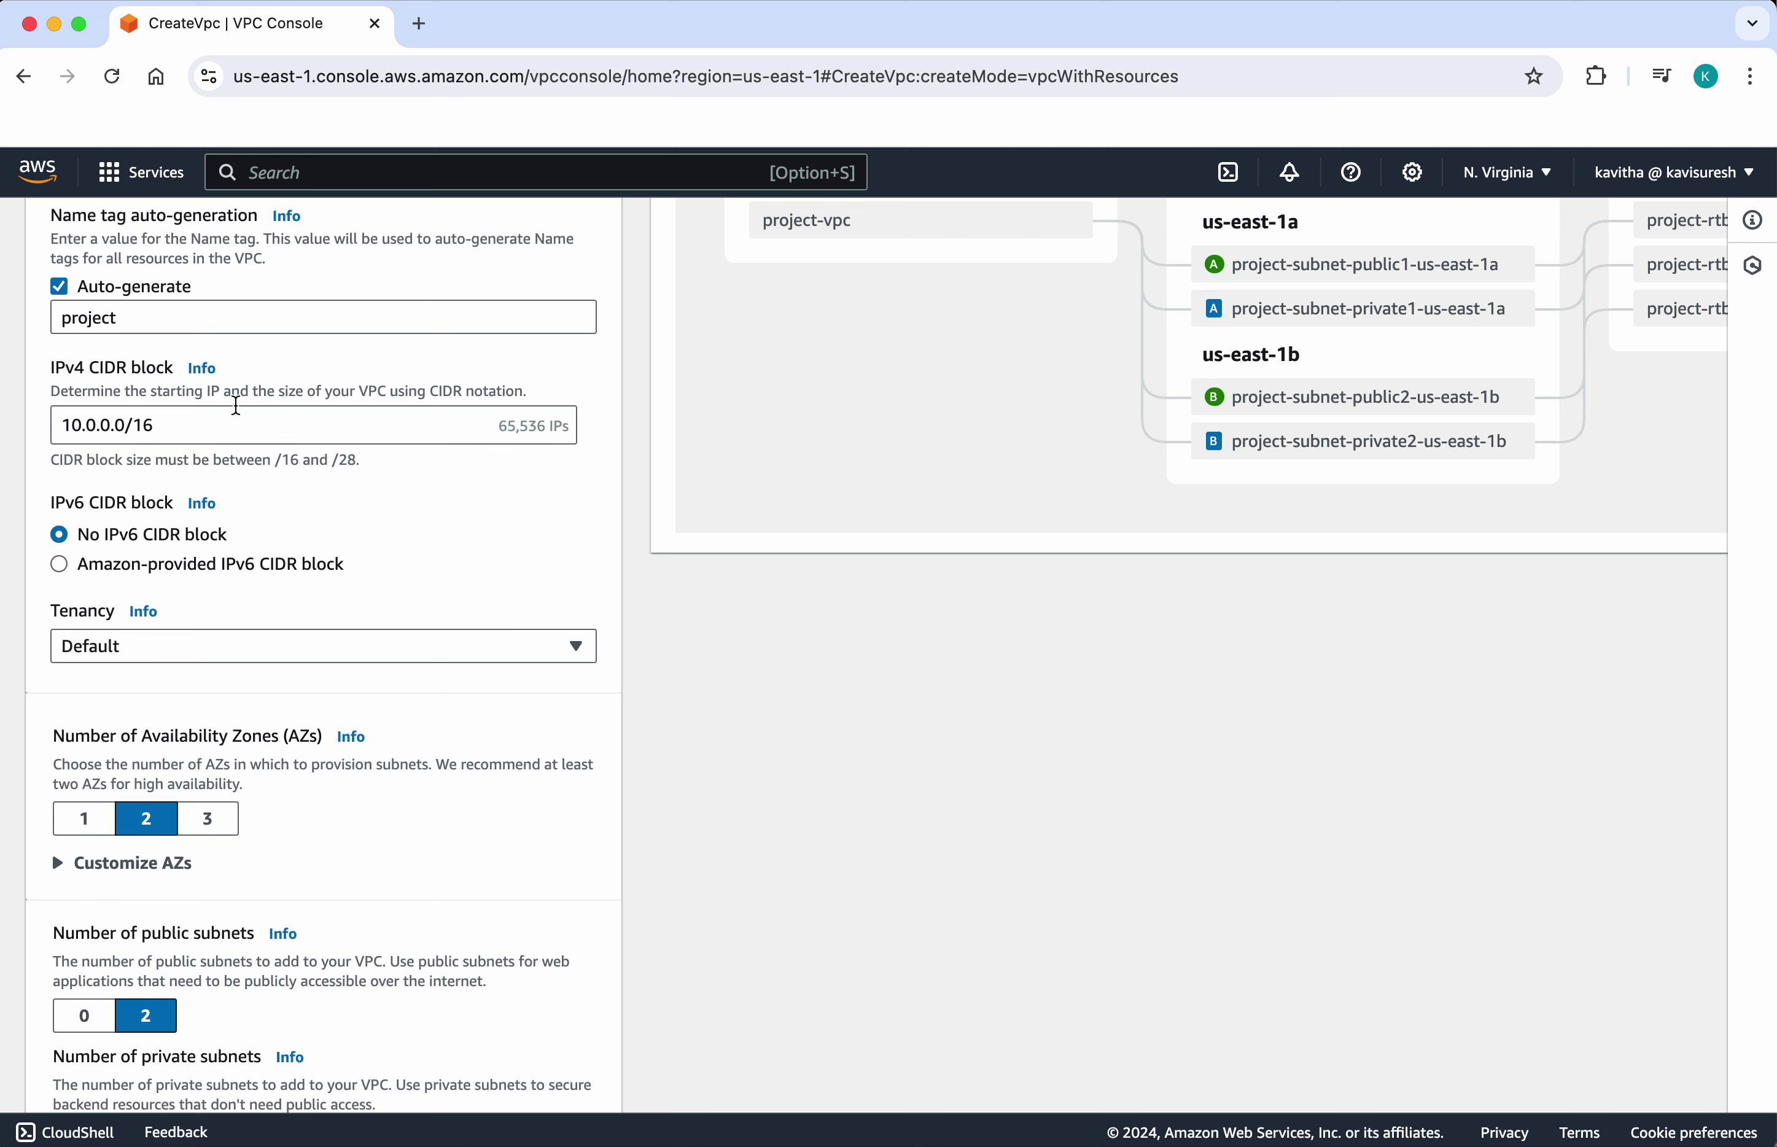
pyautogui.scroll(-1, 290, 541)
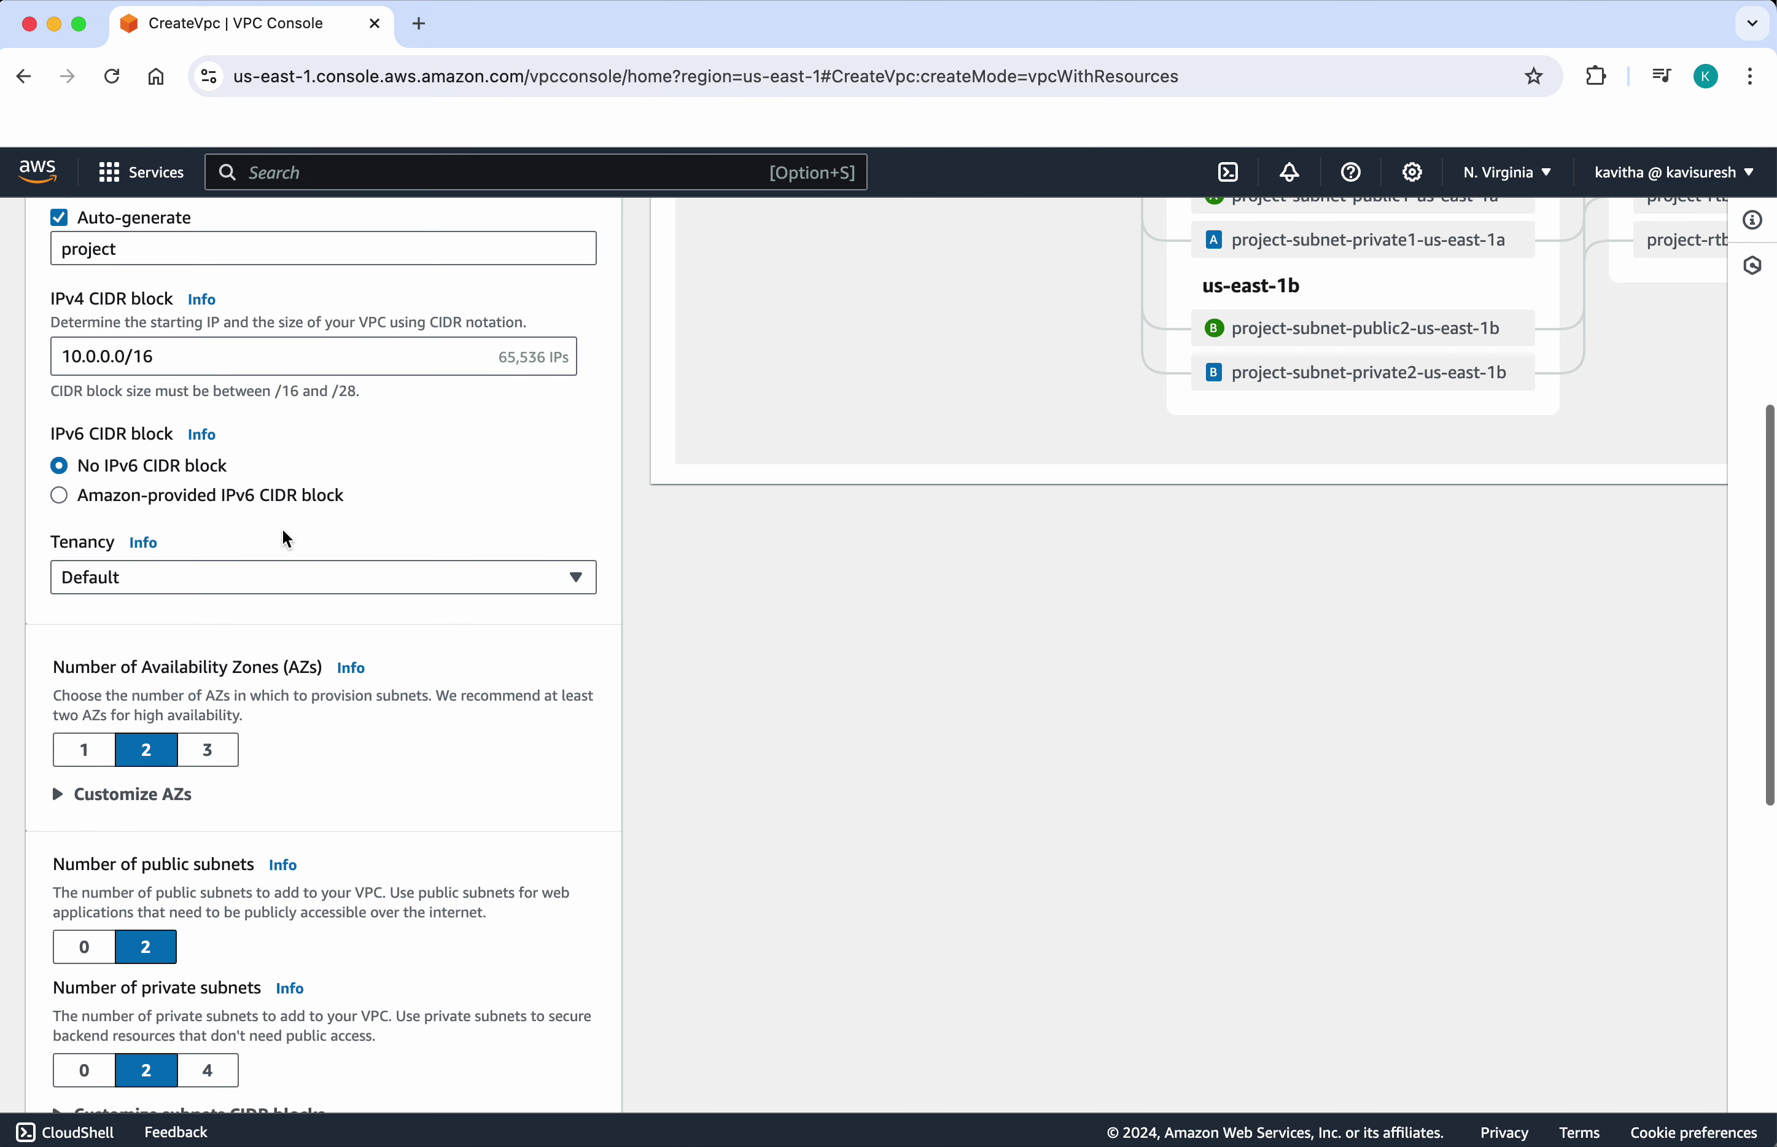
pyautogui.click(326, 576)
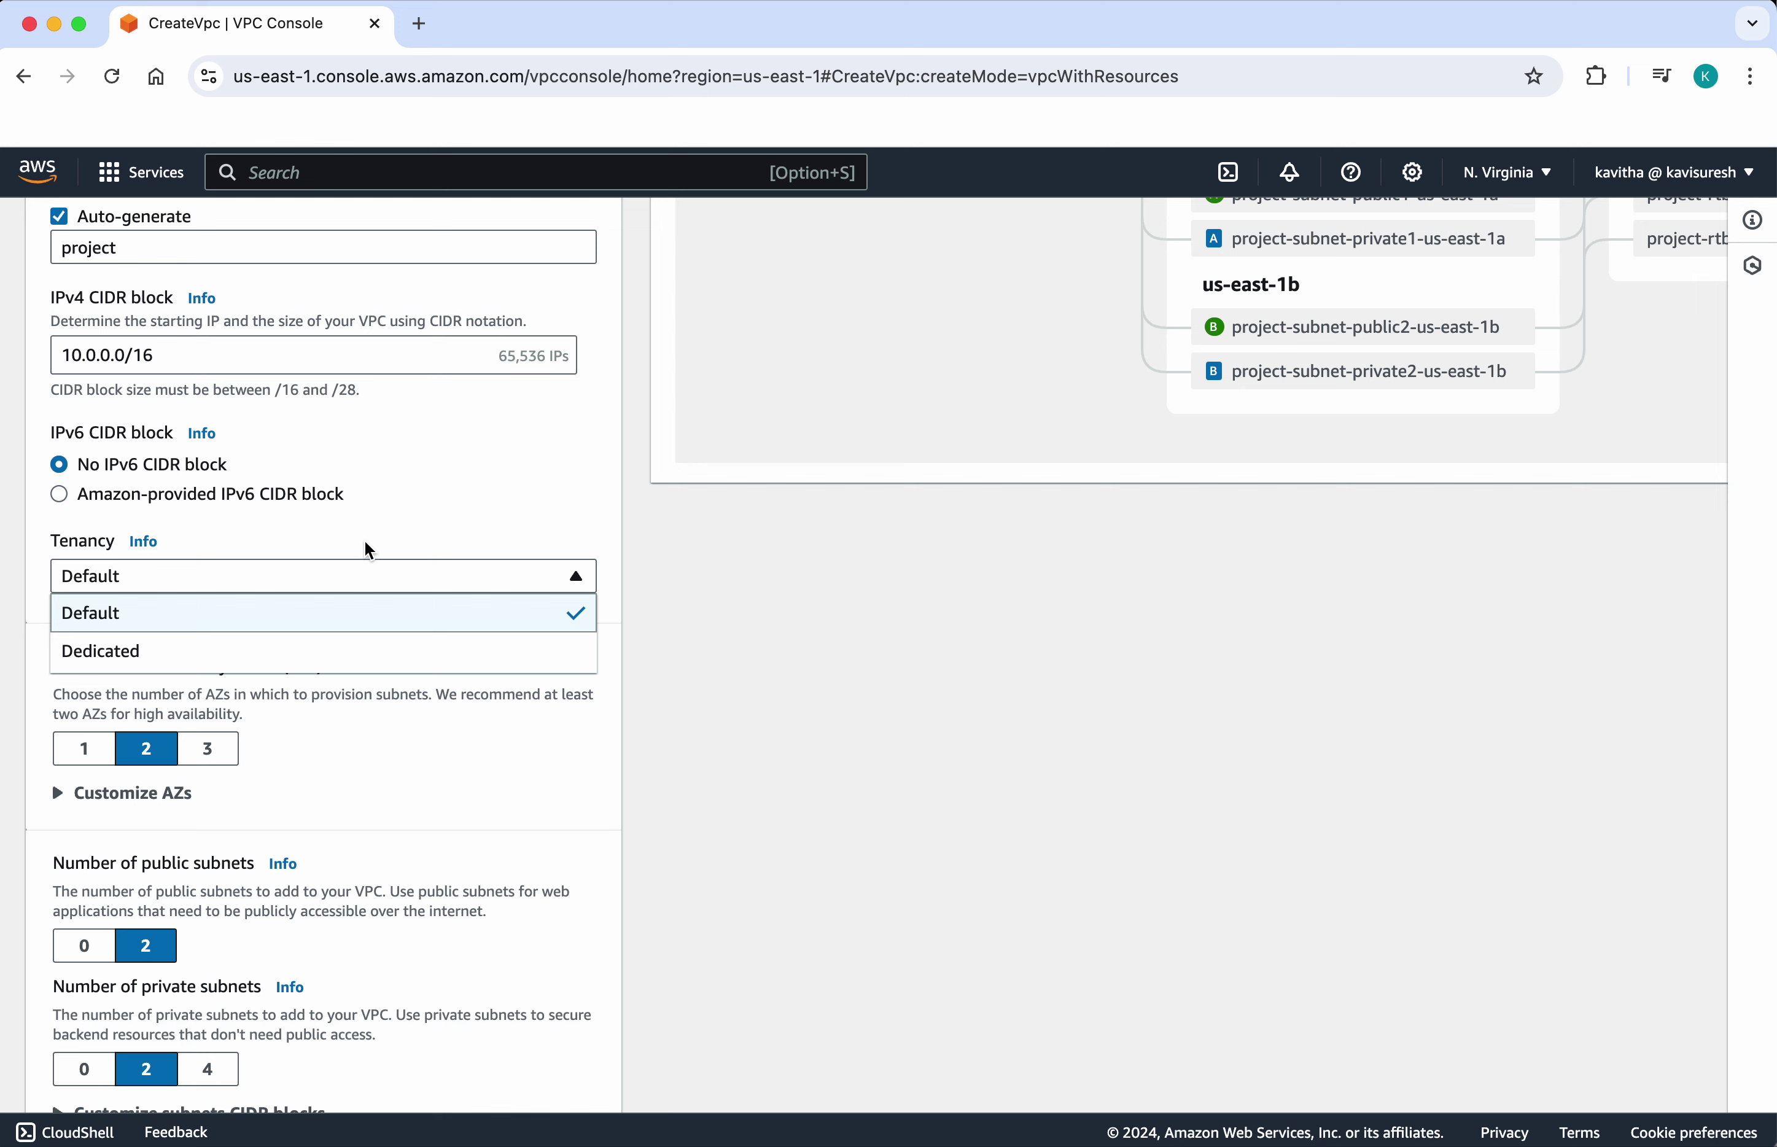
pyautogui.scroll(-3, 429, 829)
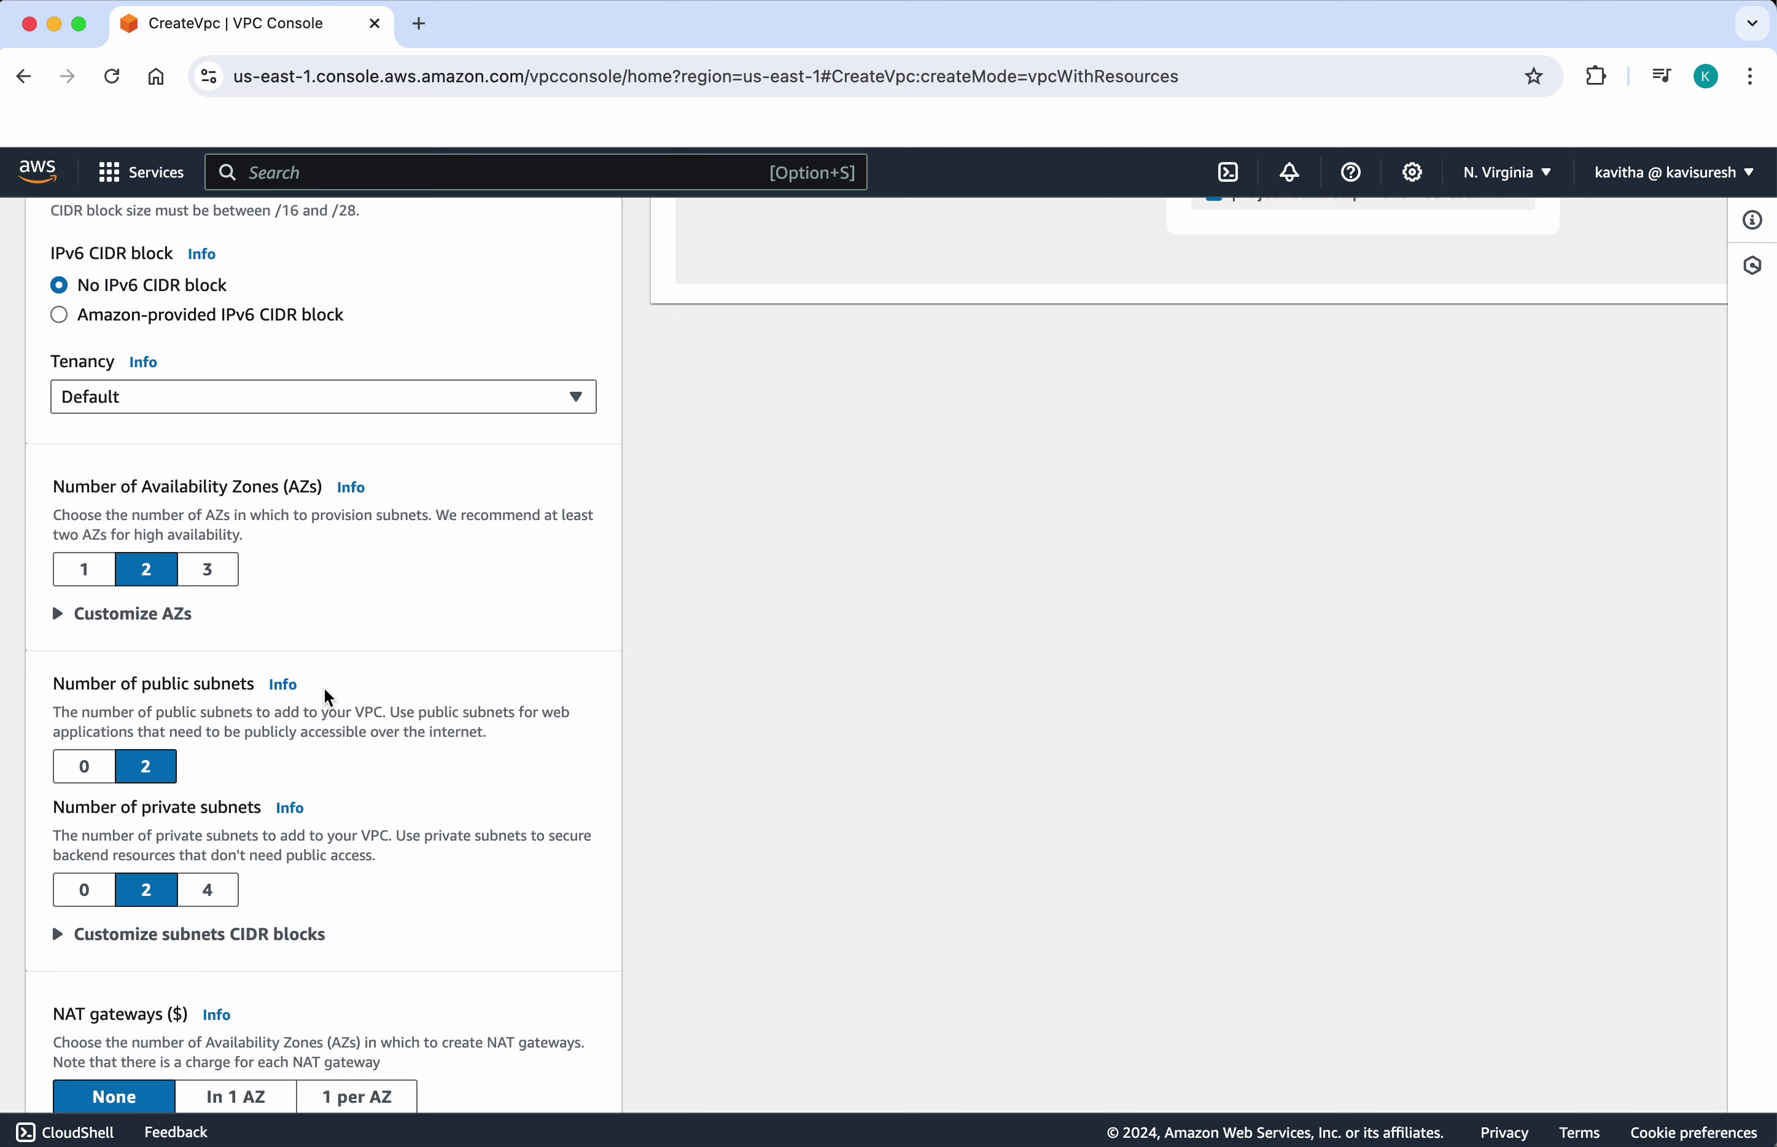
pyautogui.scroll(-1, 298, 611)
pyautogui.scroll(-5, 298, 611)
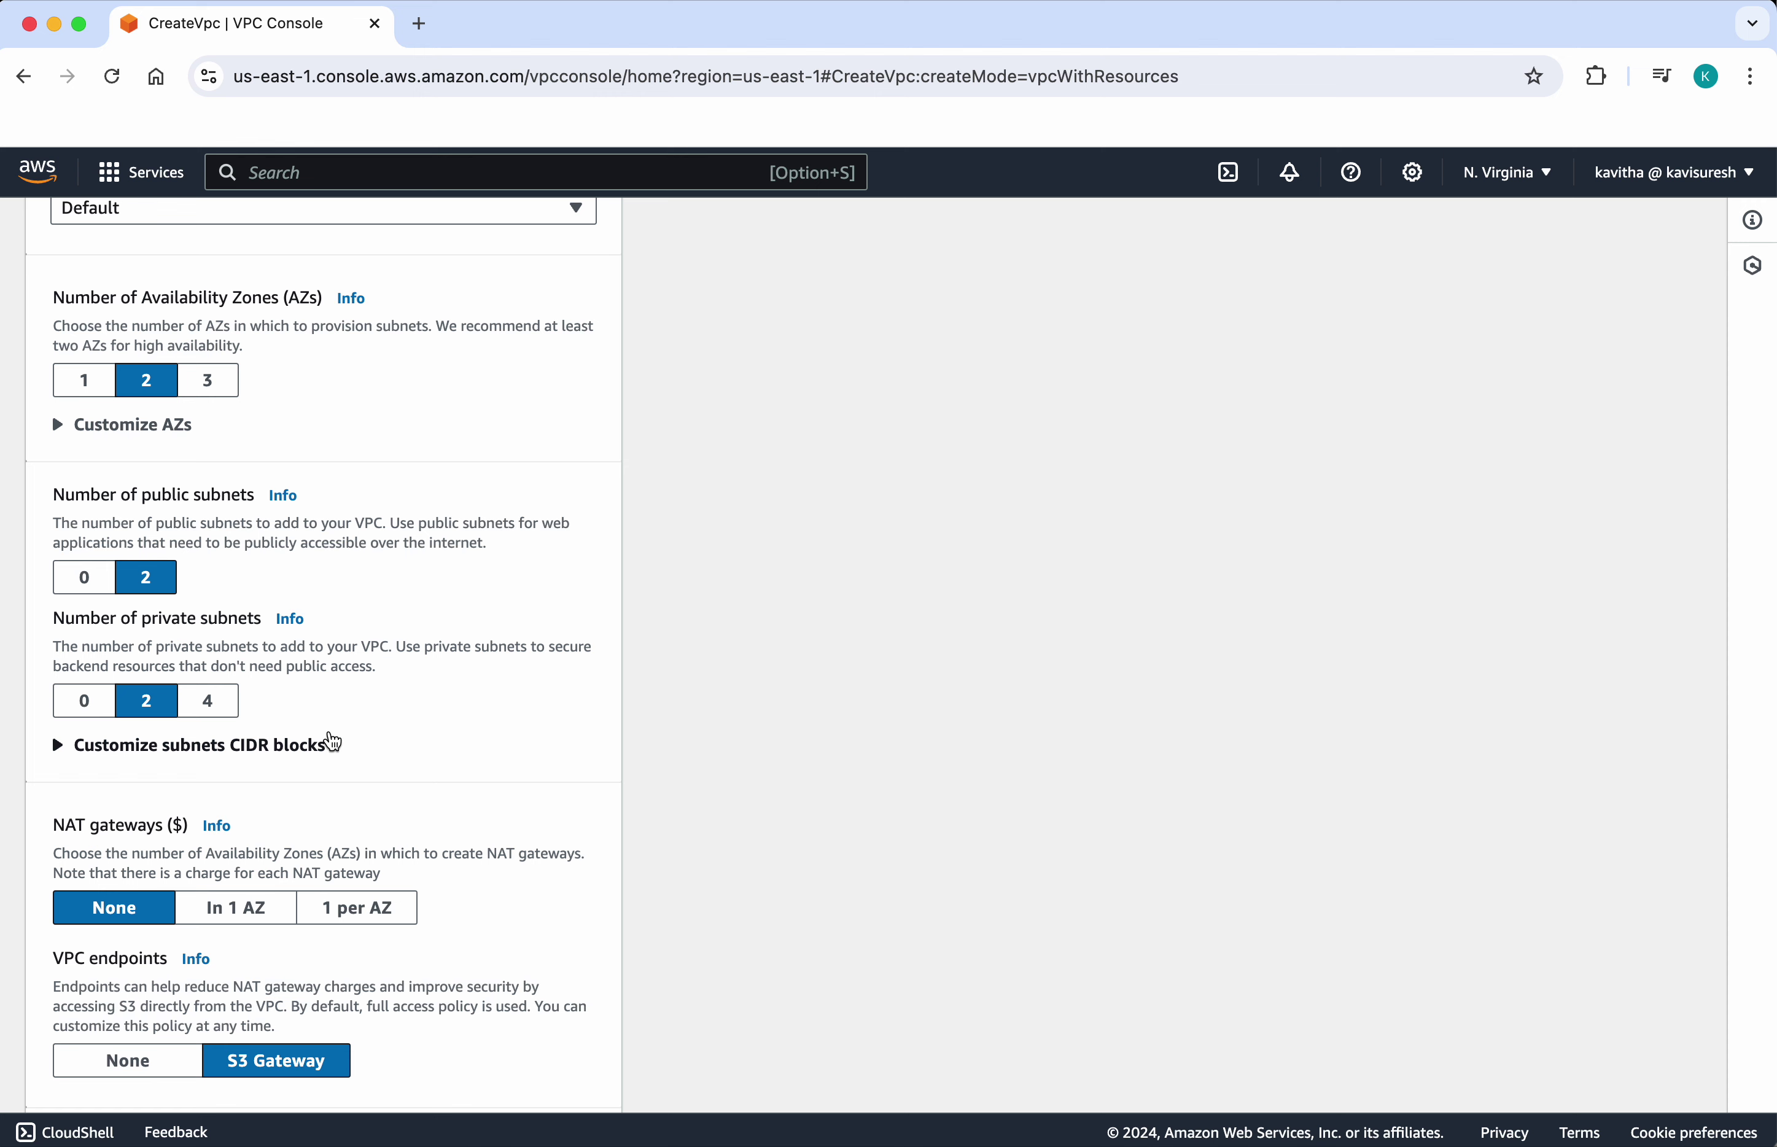
pyautogui.scroll(-4, 328, 732)
pyautogui.scroll(-3, 329, 730)
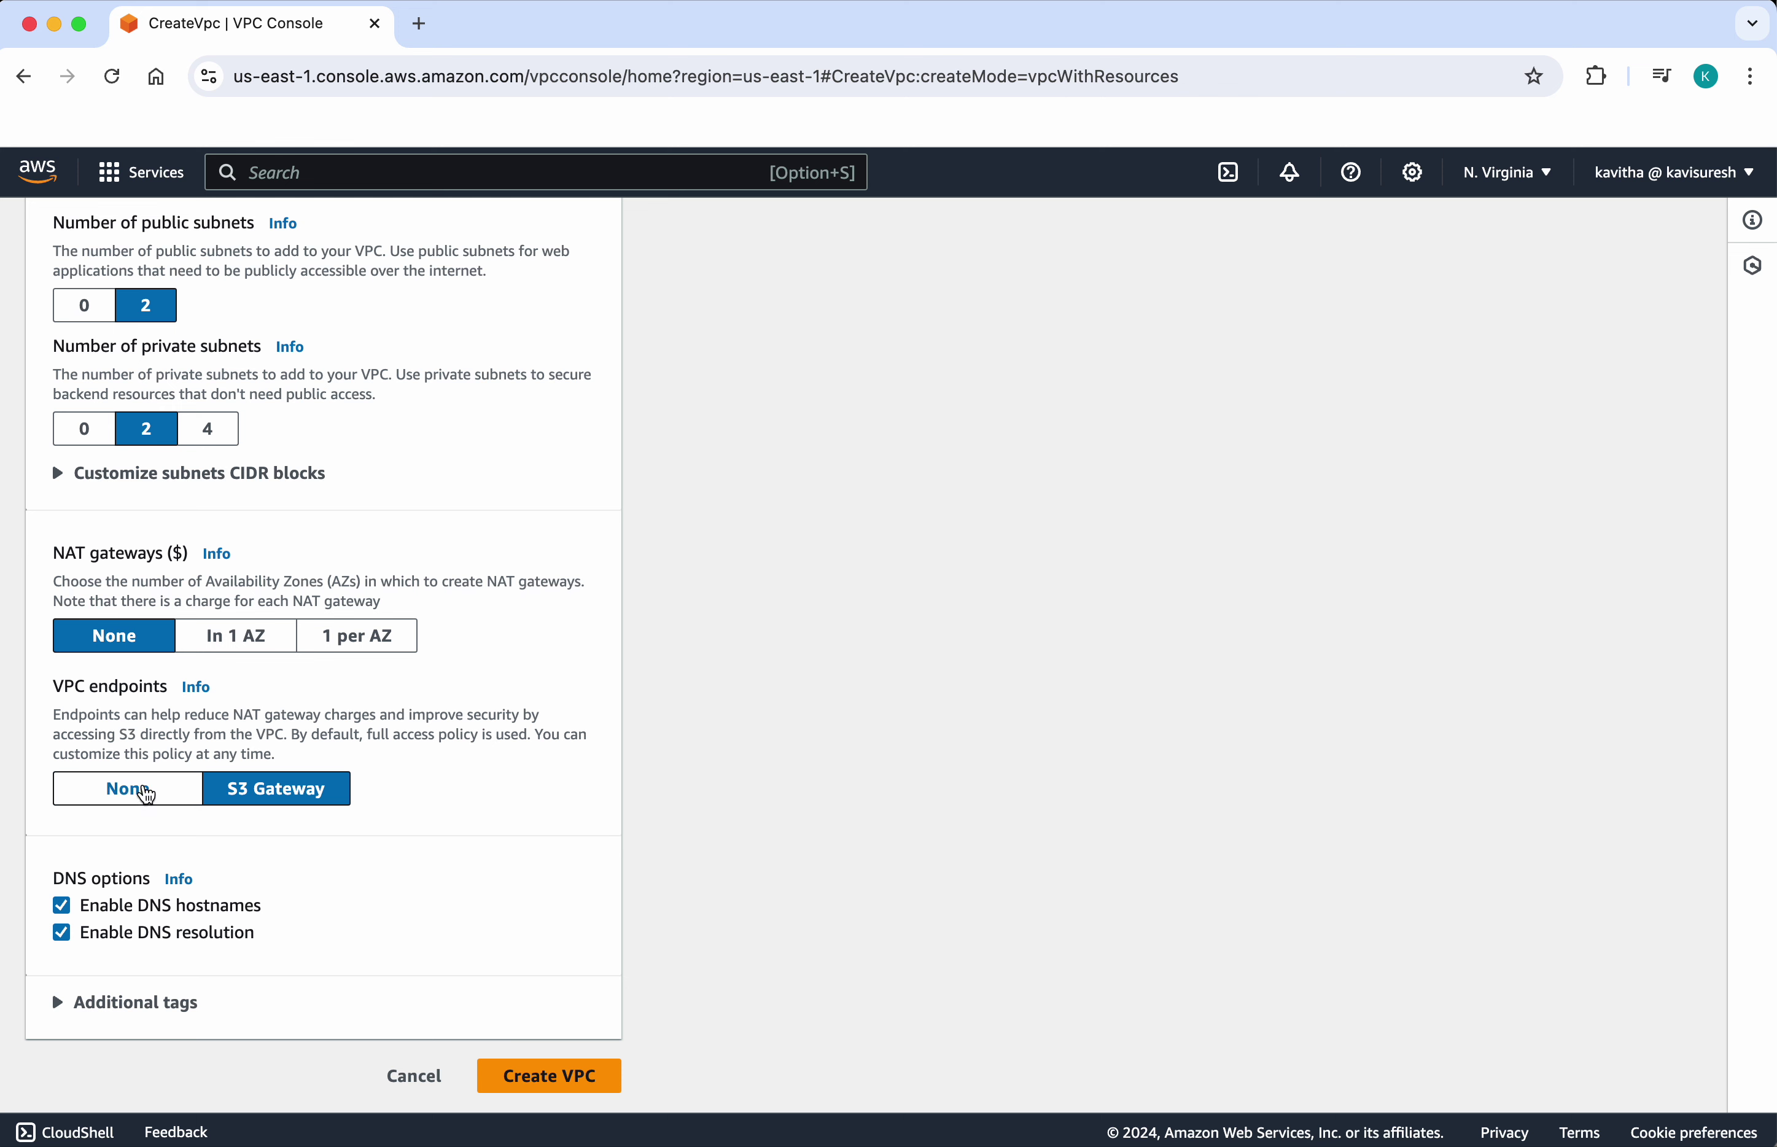
# Set VPC endpoints to None and expand the additional tags section.
pyautogui.click(147, 794)
pyautogui.scroll(-1, 358, 901)
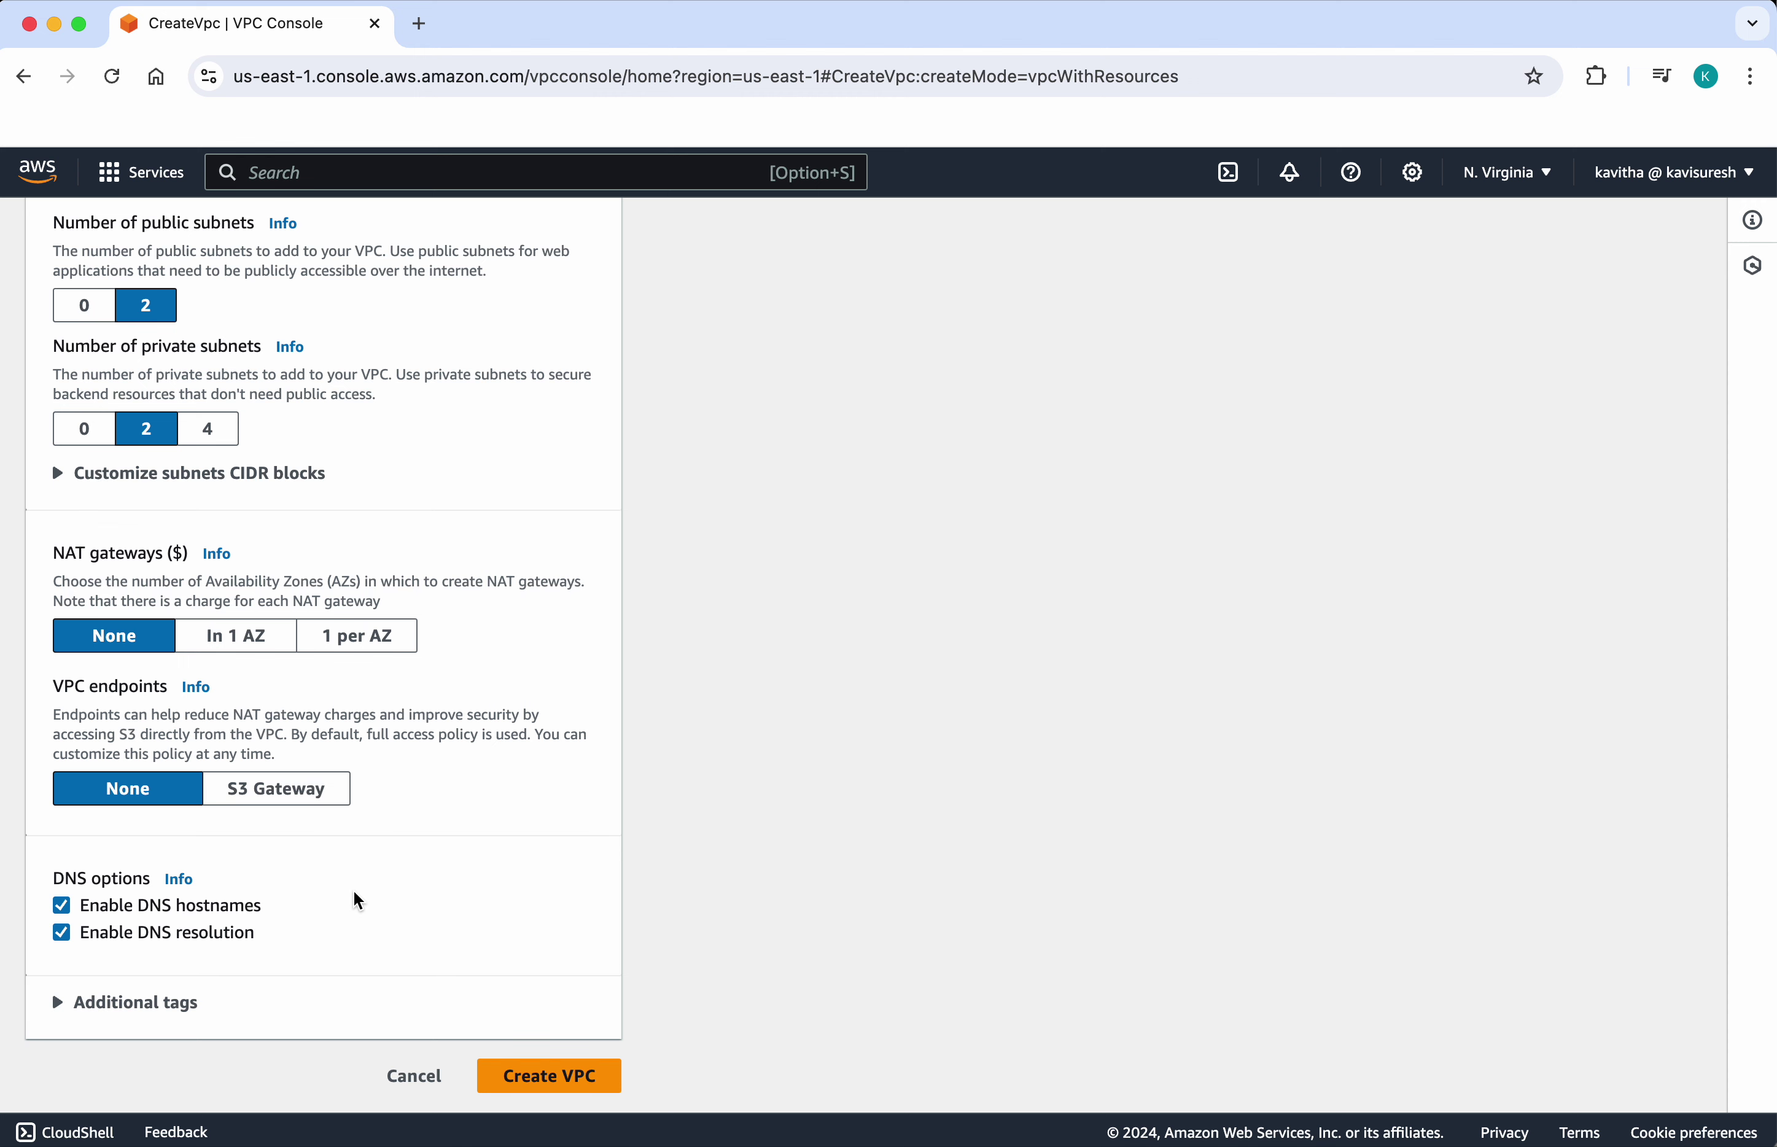
pyautogui.click(112, 1002)
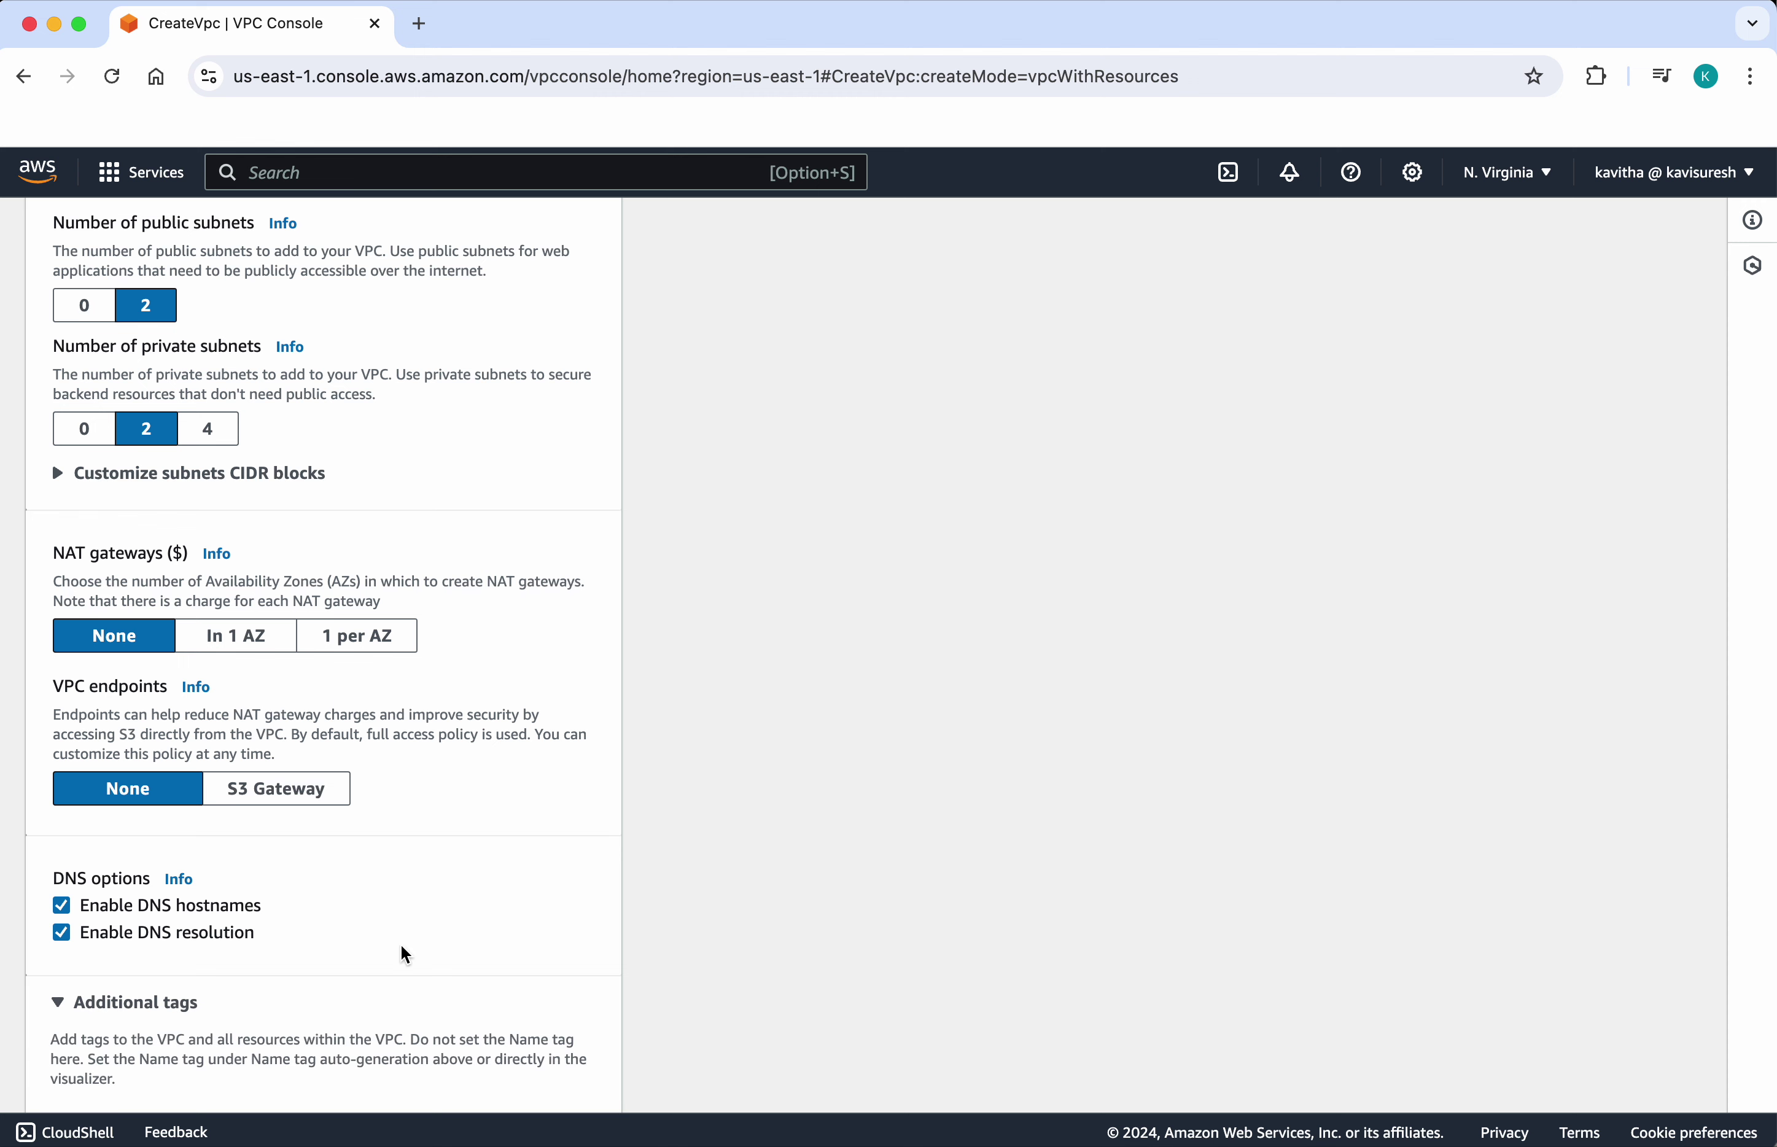
pyautogui.scroll(-3, 403, 953)
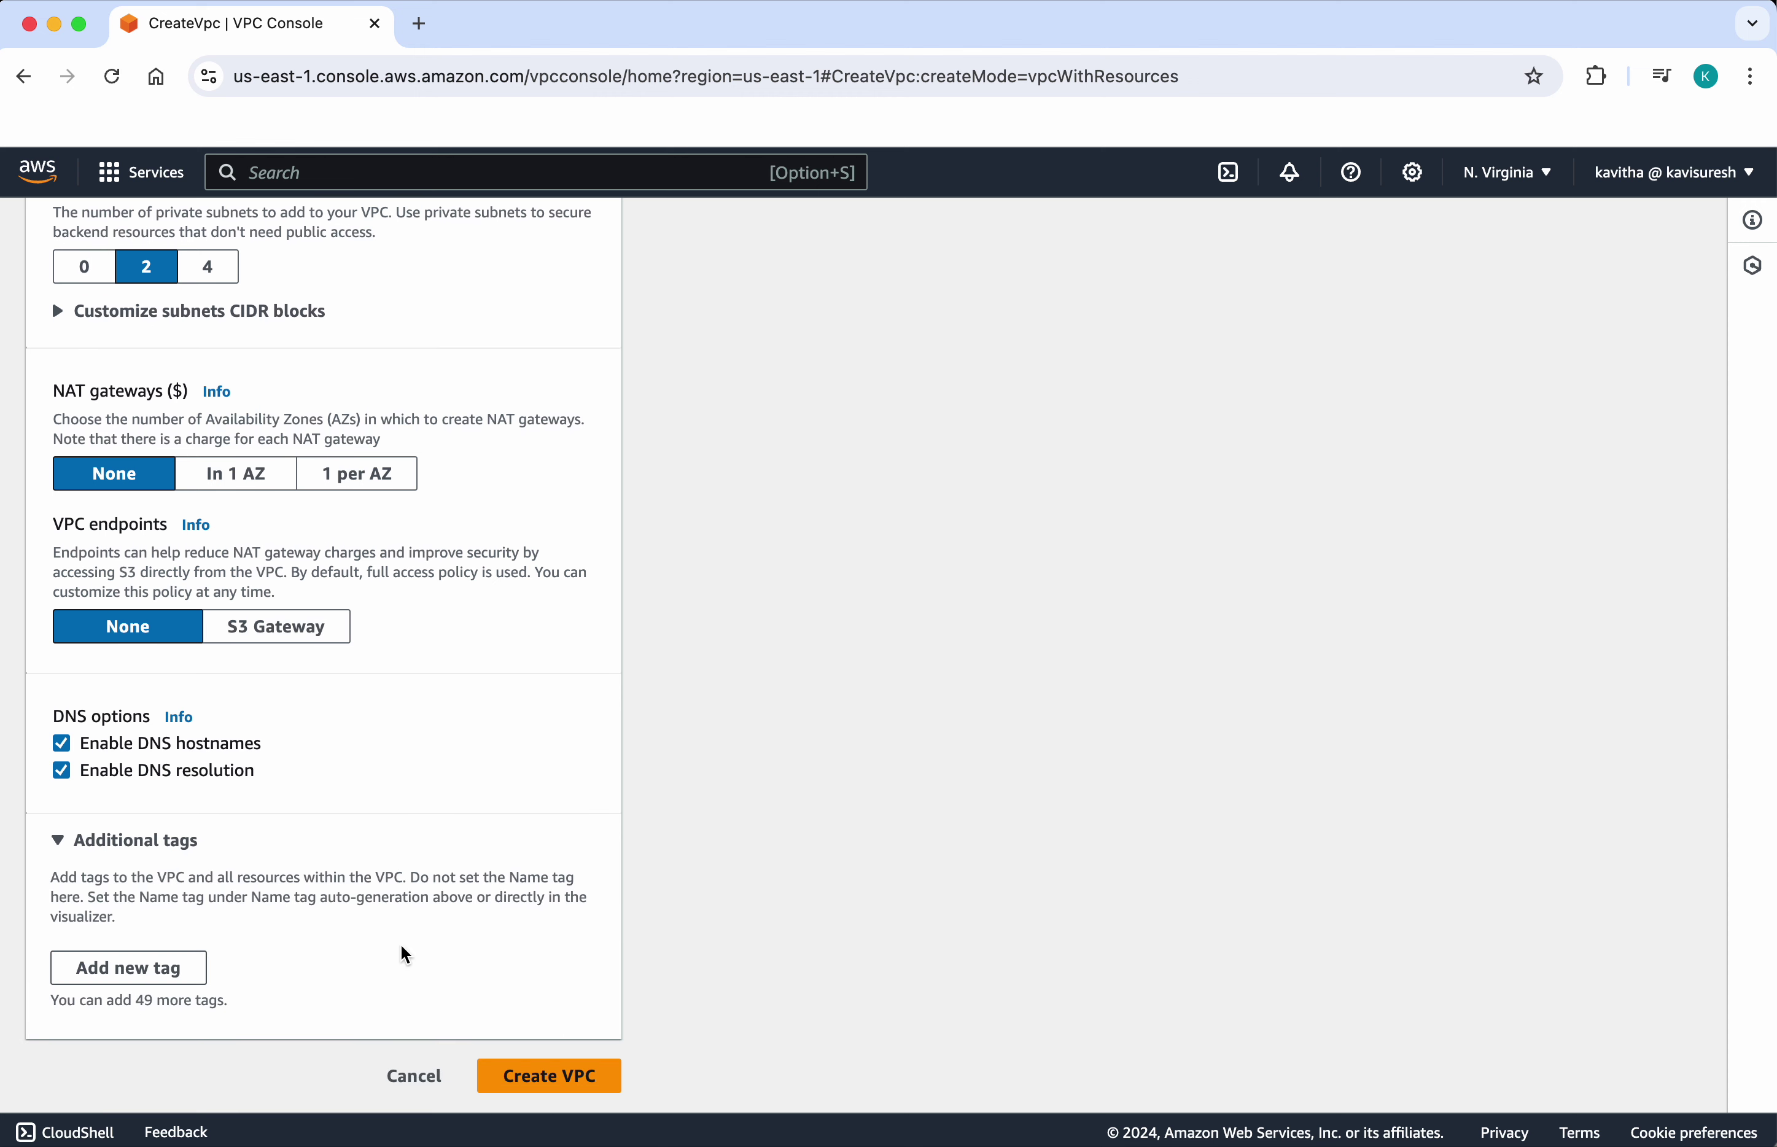
# Recheck the settings and create the VPC together with its subnets and other networking resources.
pyautogui.scroll(10, 513, 944)
pyautogui.scroll(5, 509, 933)
pyautogui.scroll(-15, 508, 933)
pyautogui.click(551, 1078)
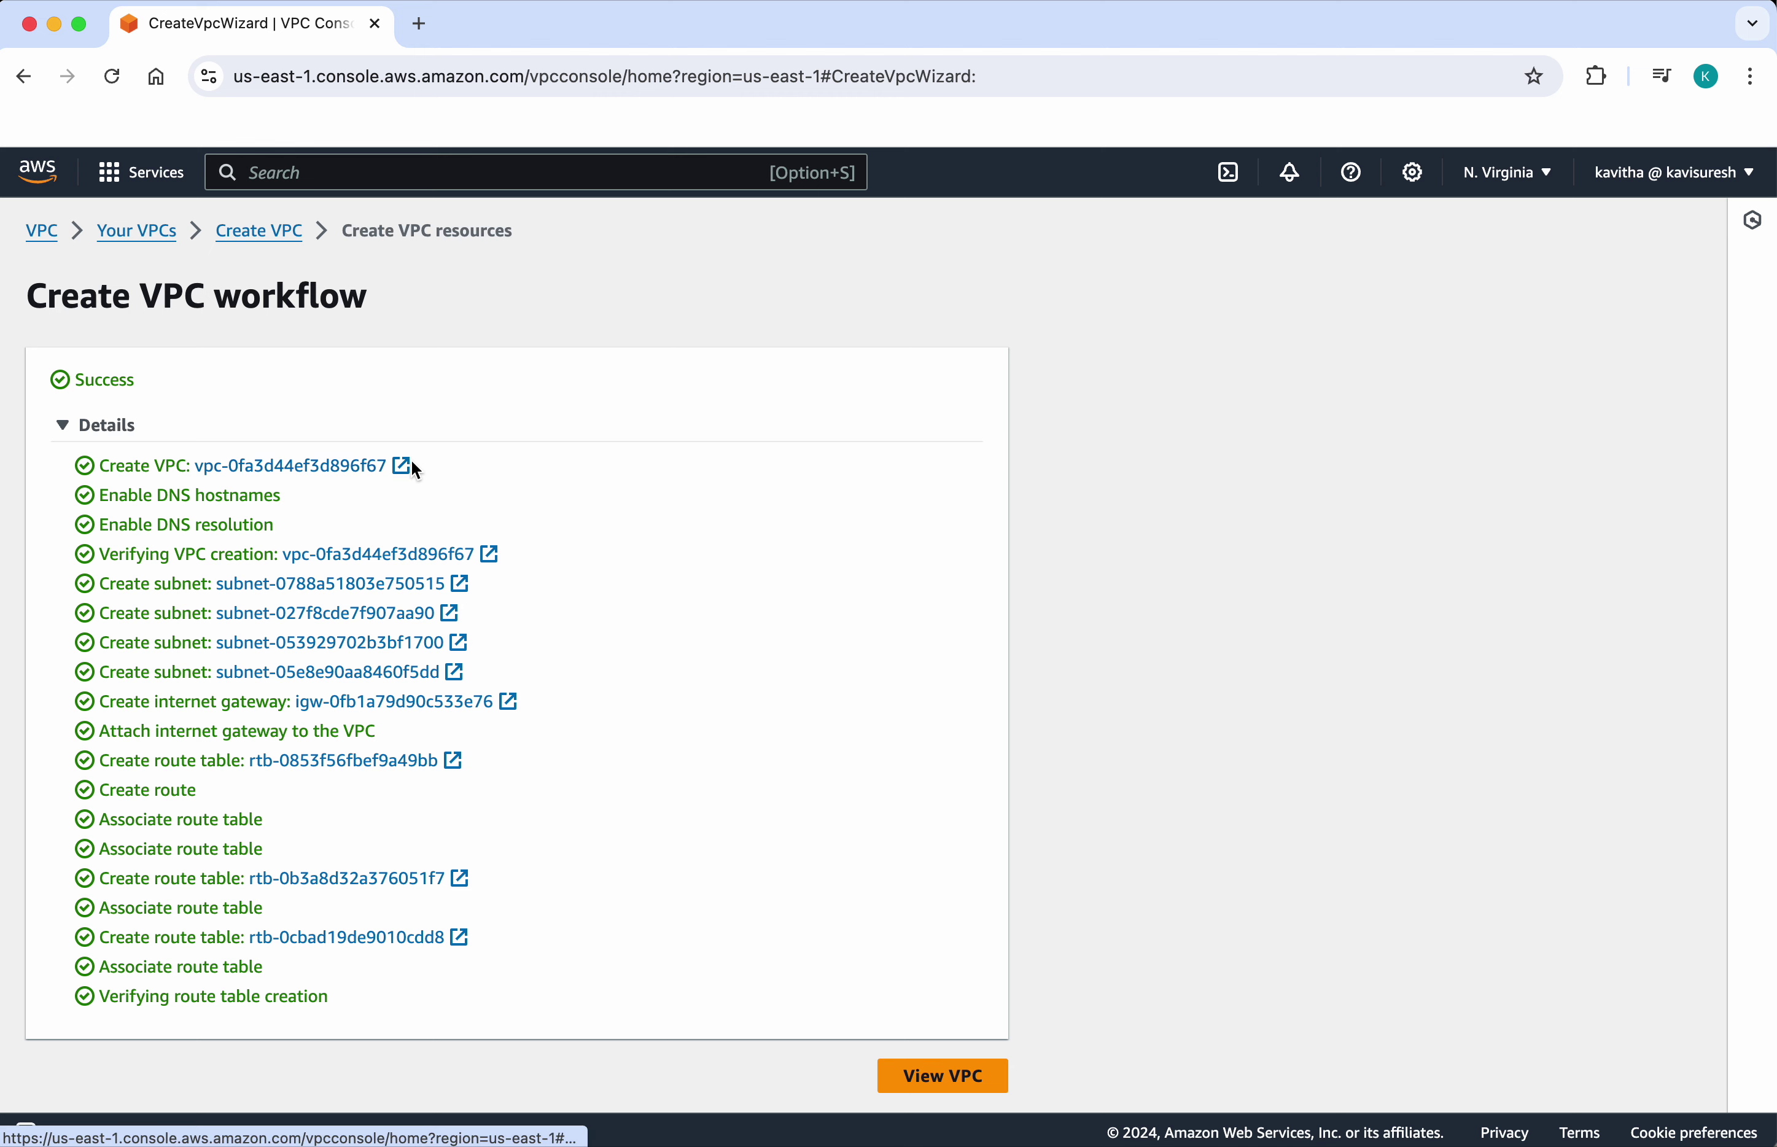
# View the newly created VPC and examine its details and resource map.
pyautogui.click(941, 1079)
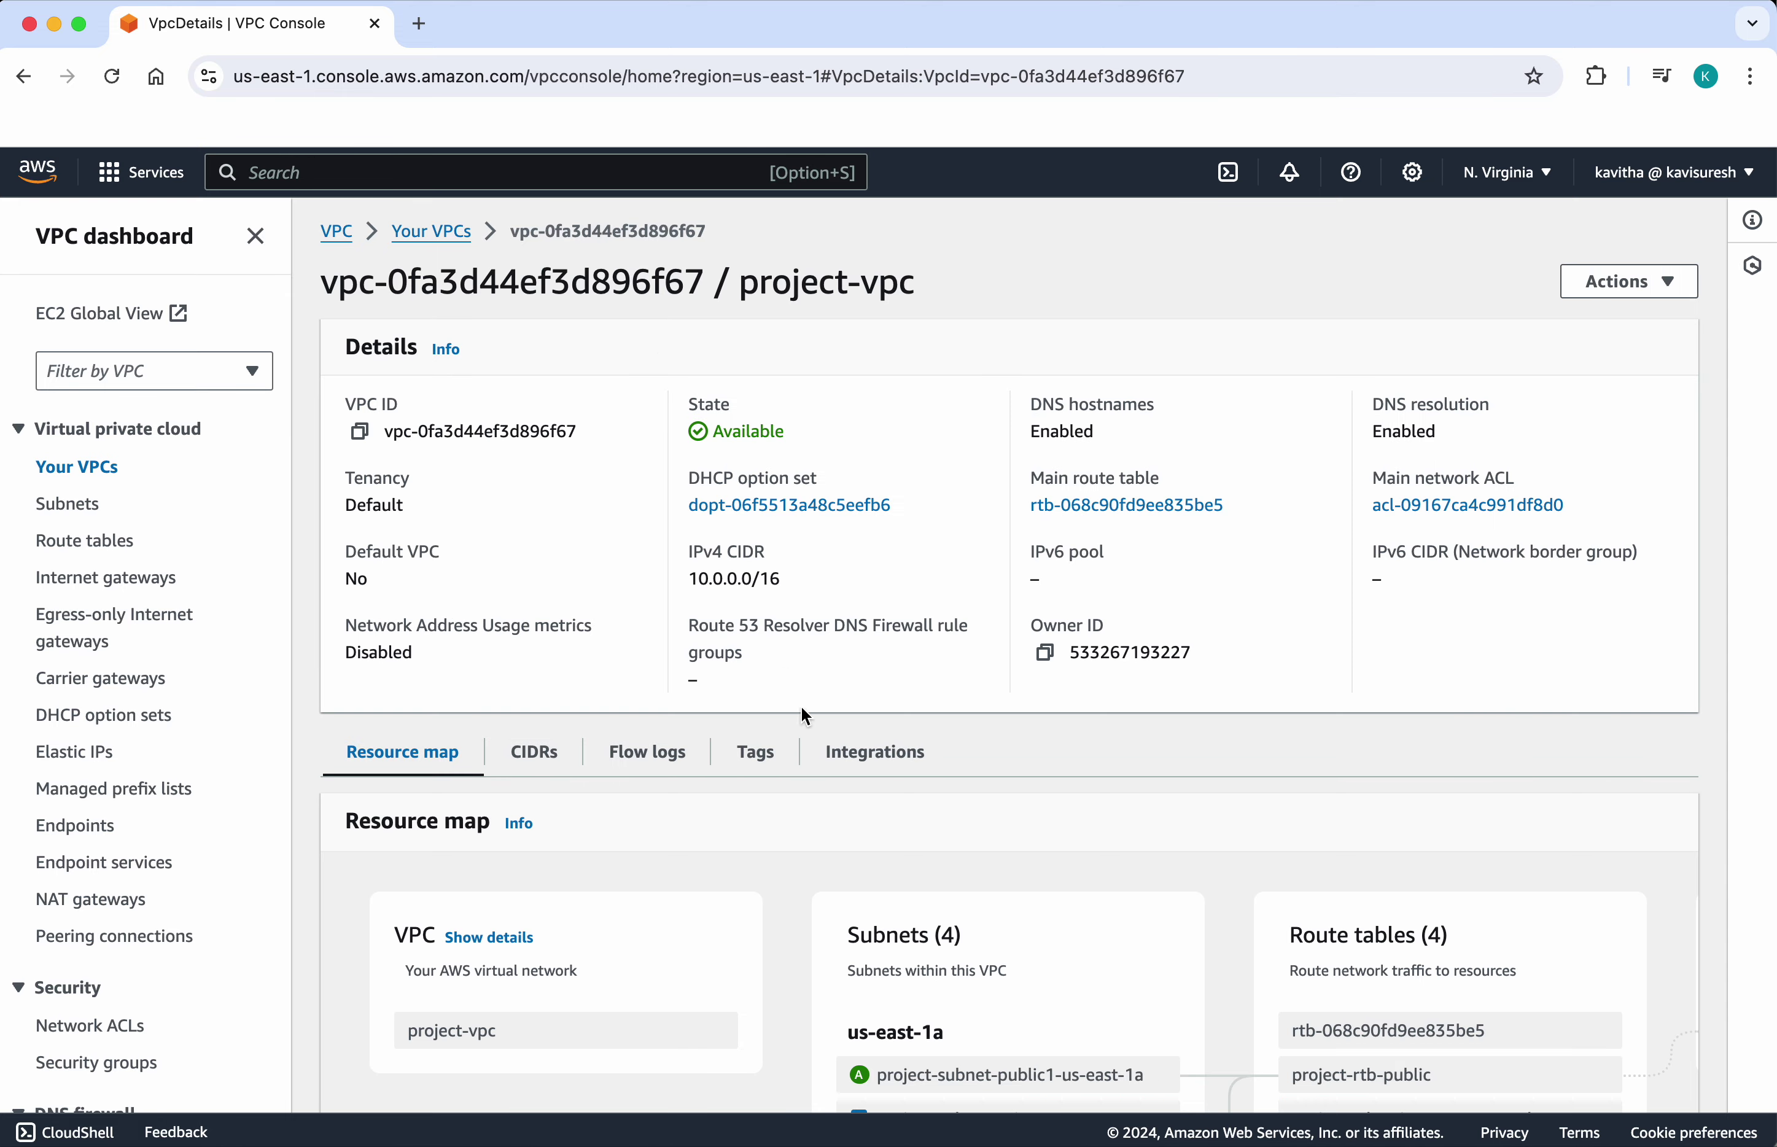
pyautogui.scroll(-1, 819, 752)
pyautogui.scroll(-6, 818, 752)
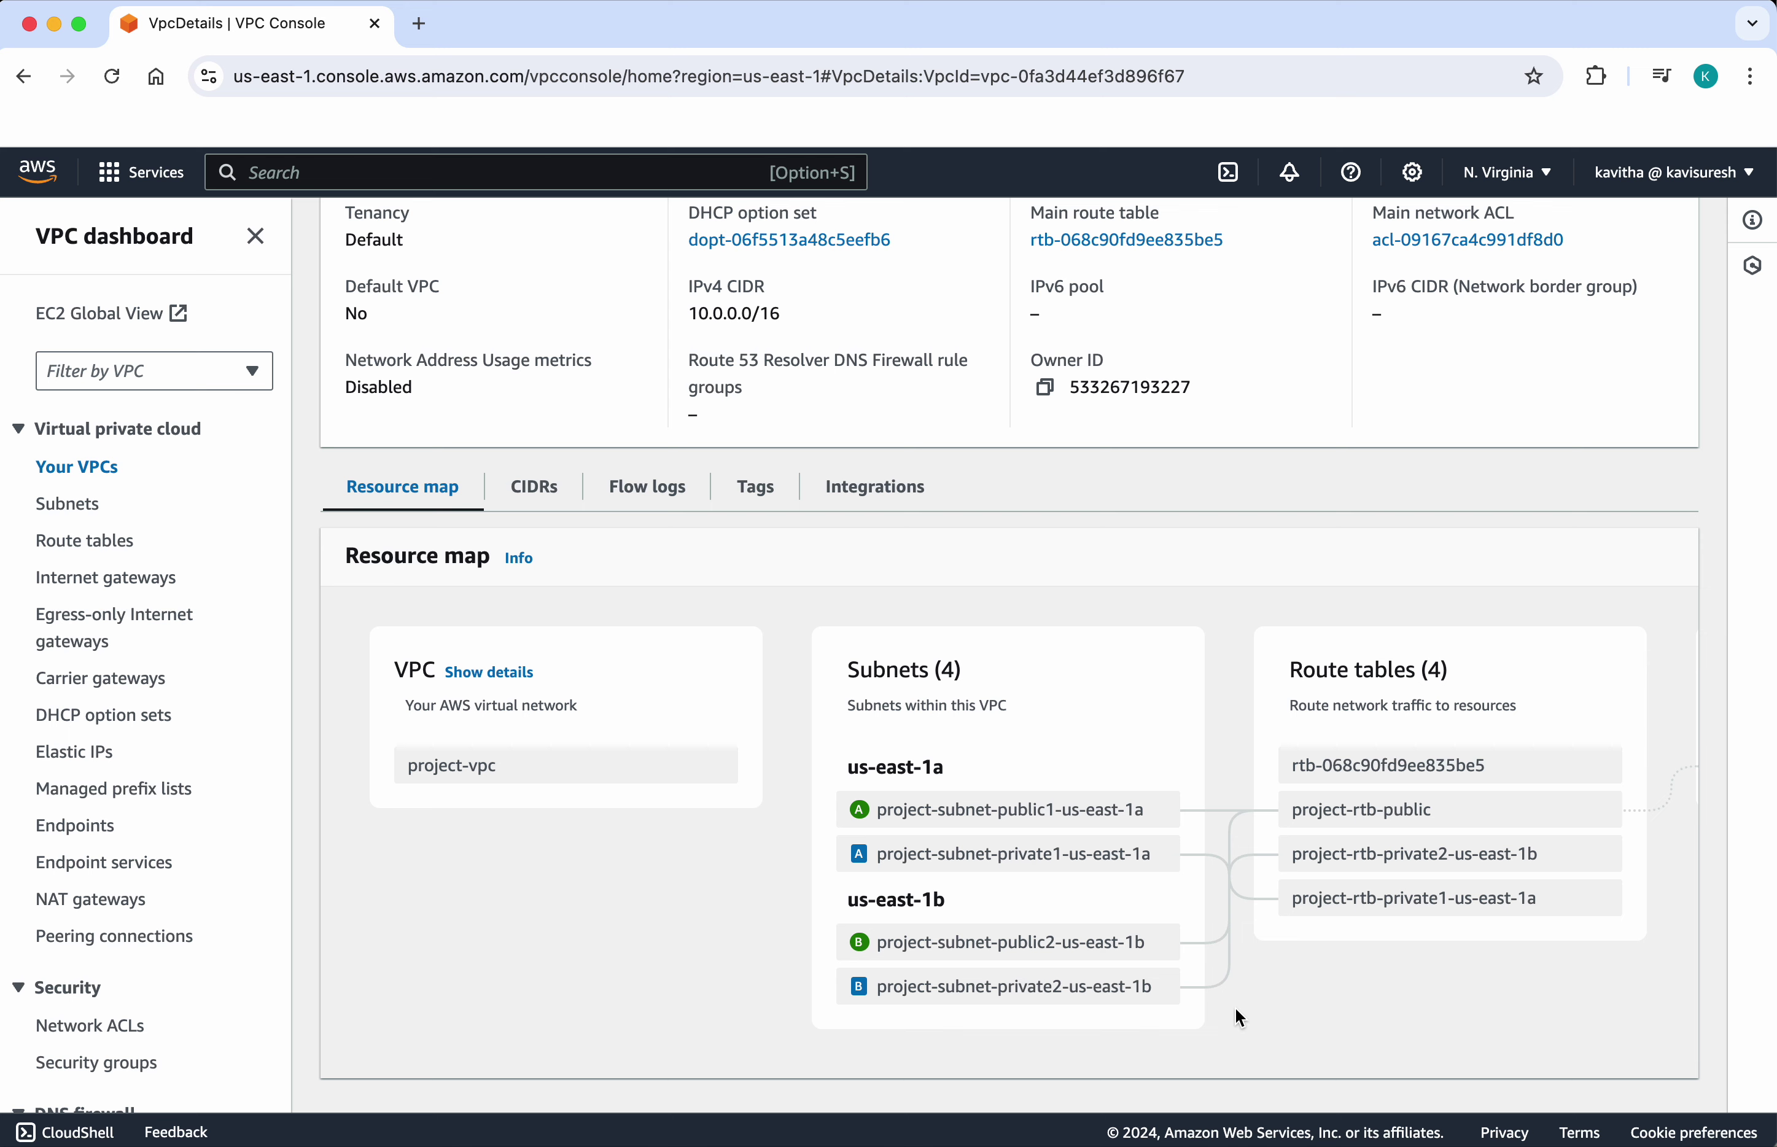
# Examine the lists of subnets, route tables and internet gateways belonging to the new VPC.
pyautogui.click(79, 505)
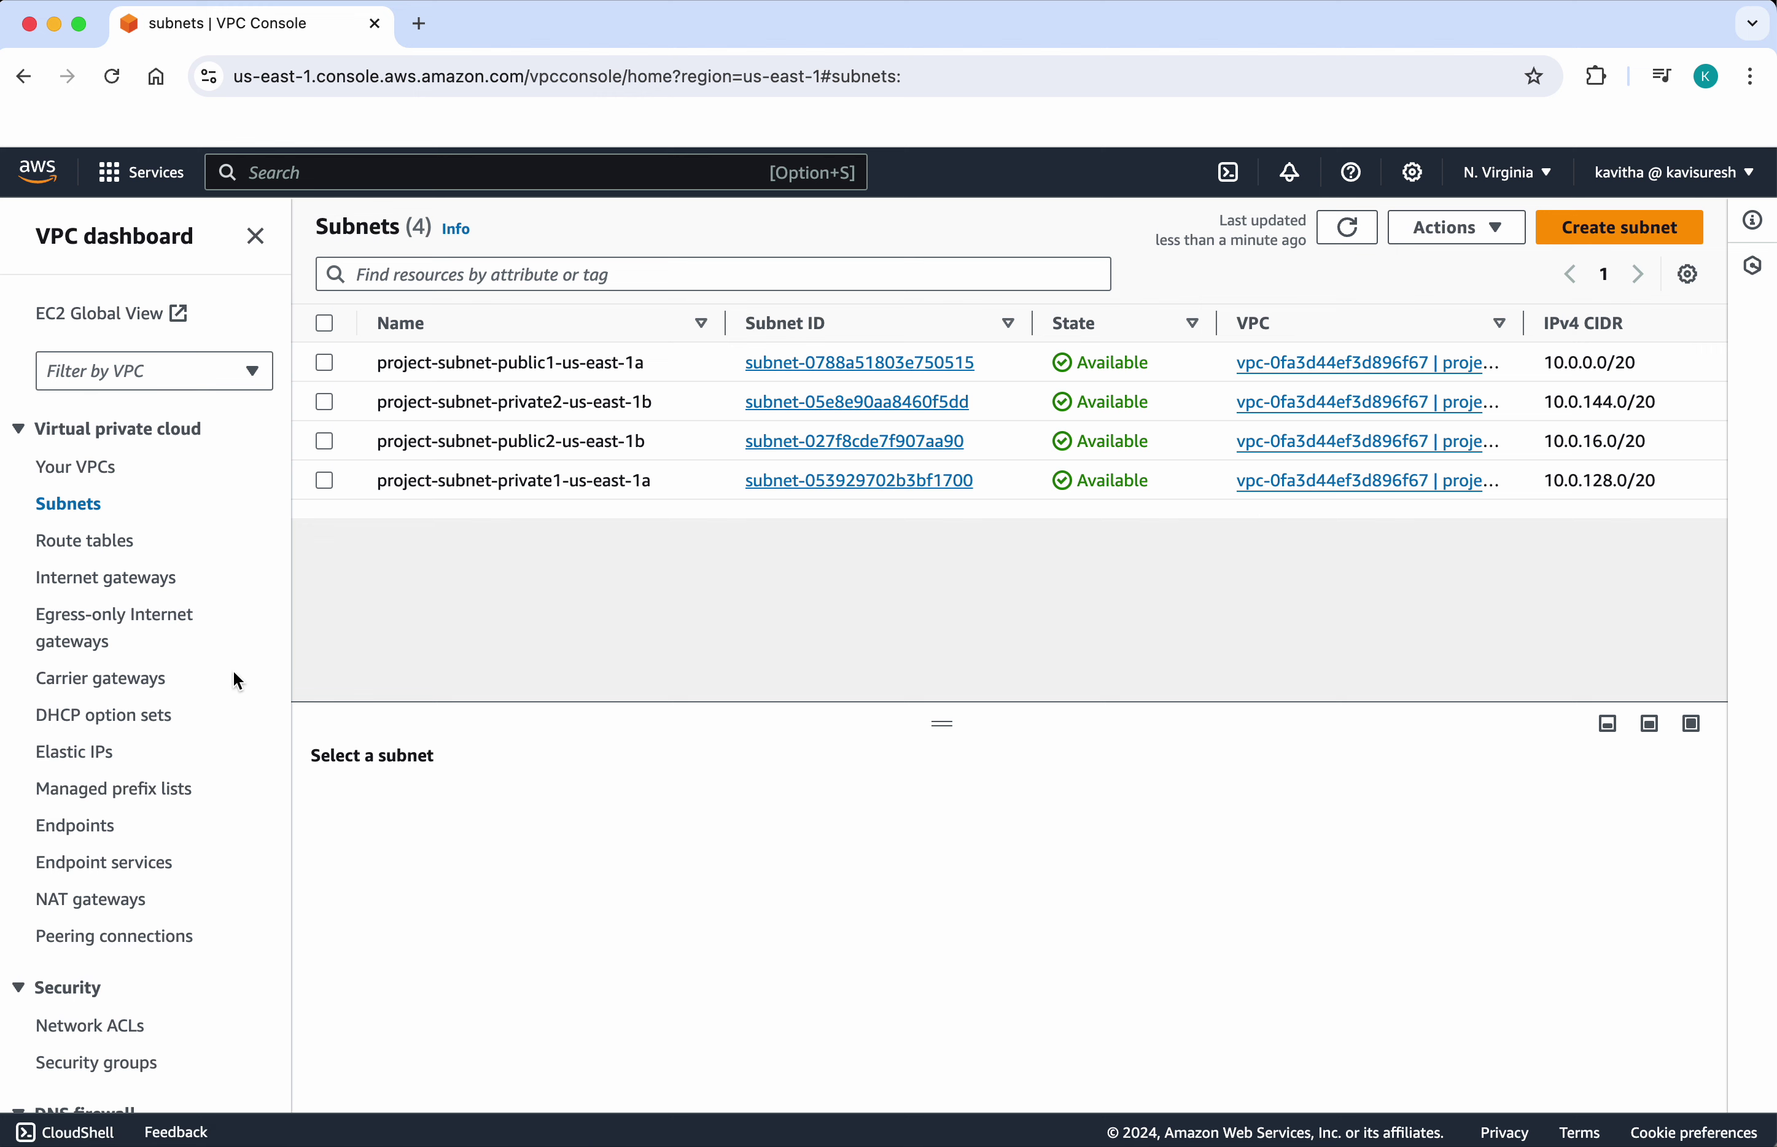
pyautogui.click(62, 541)
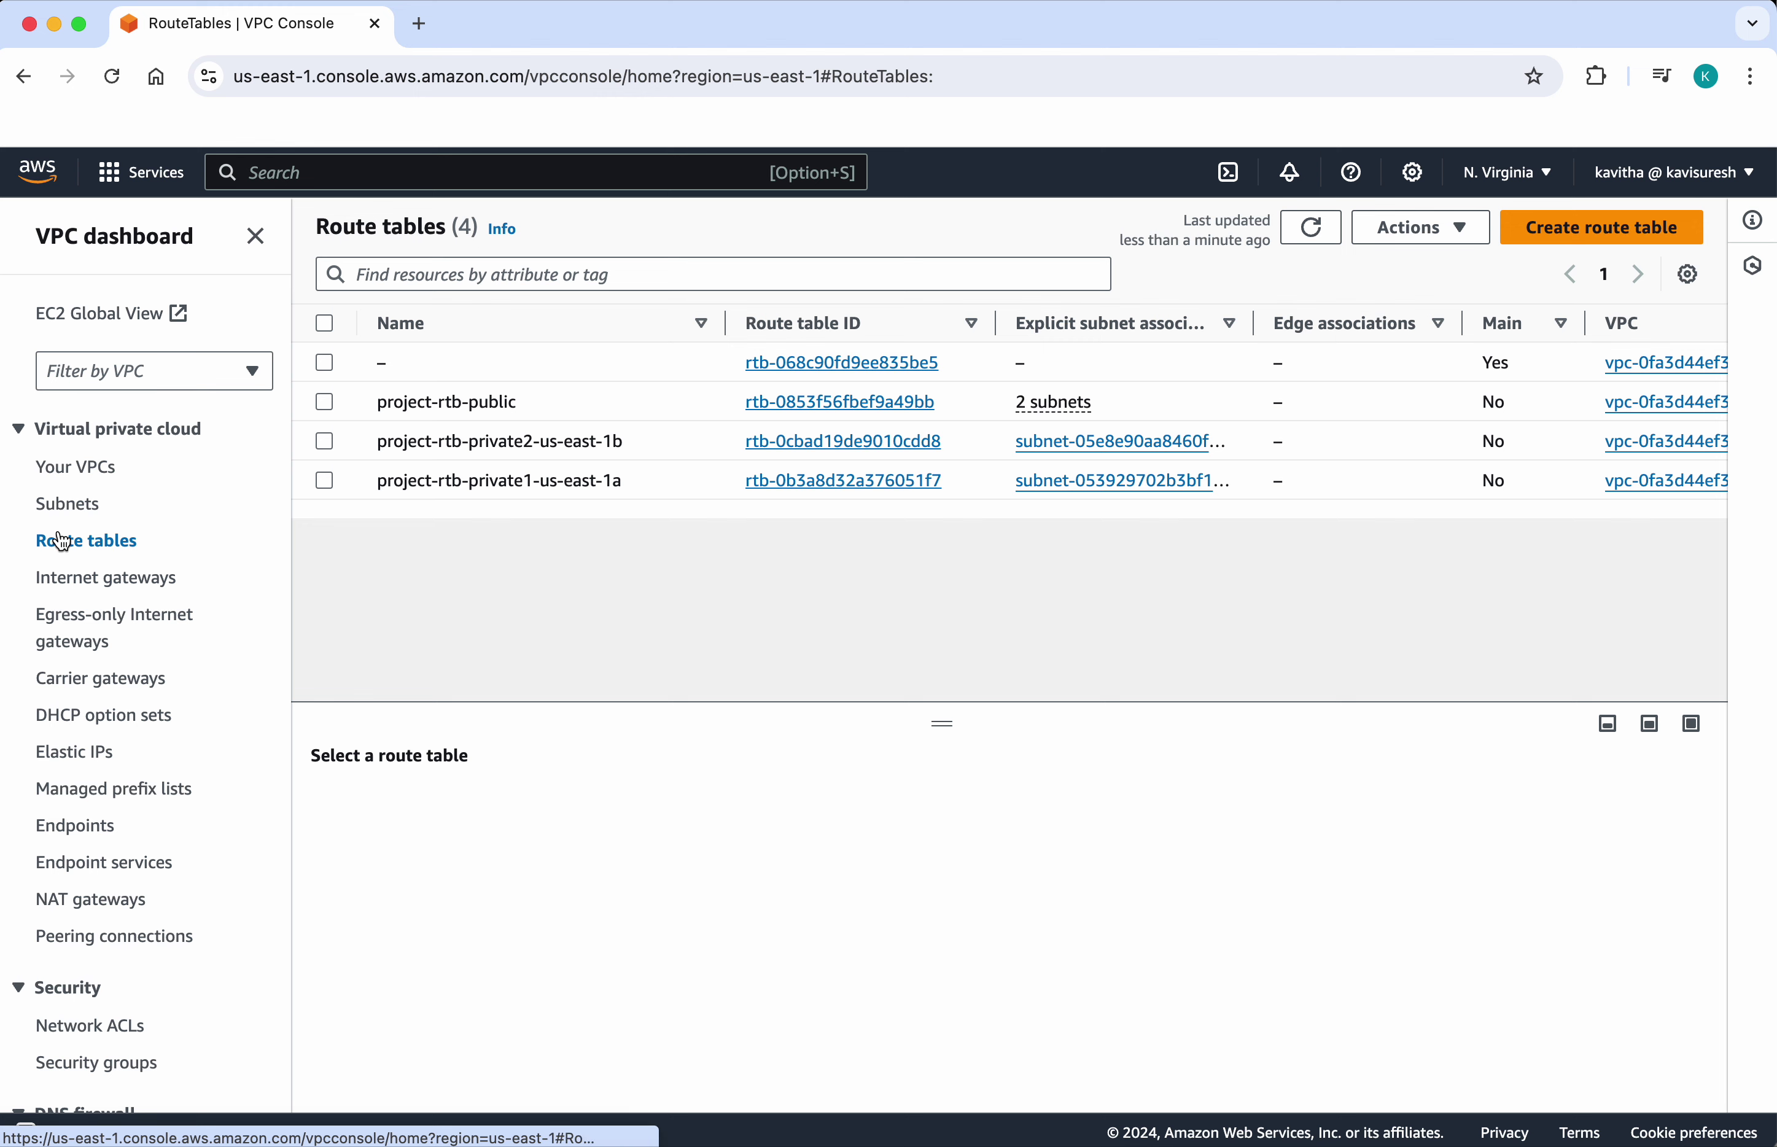
pyautogui.click(88, 579)
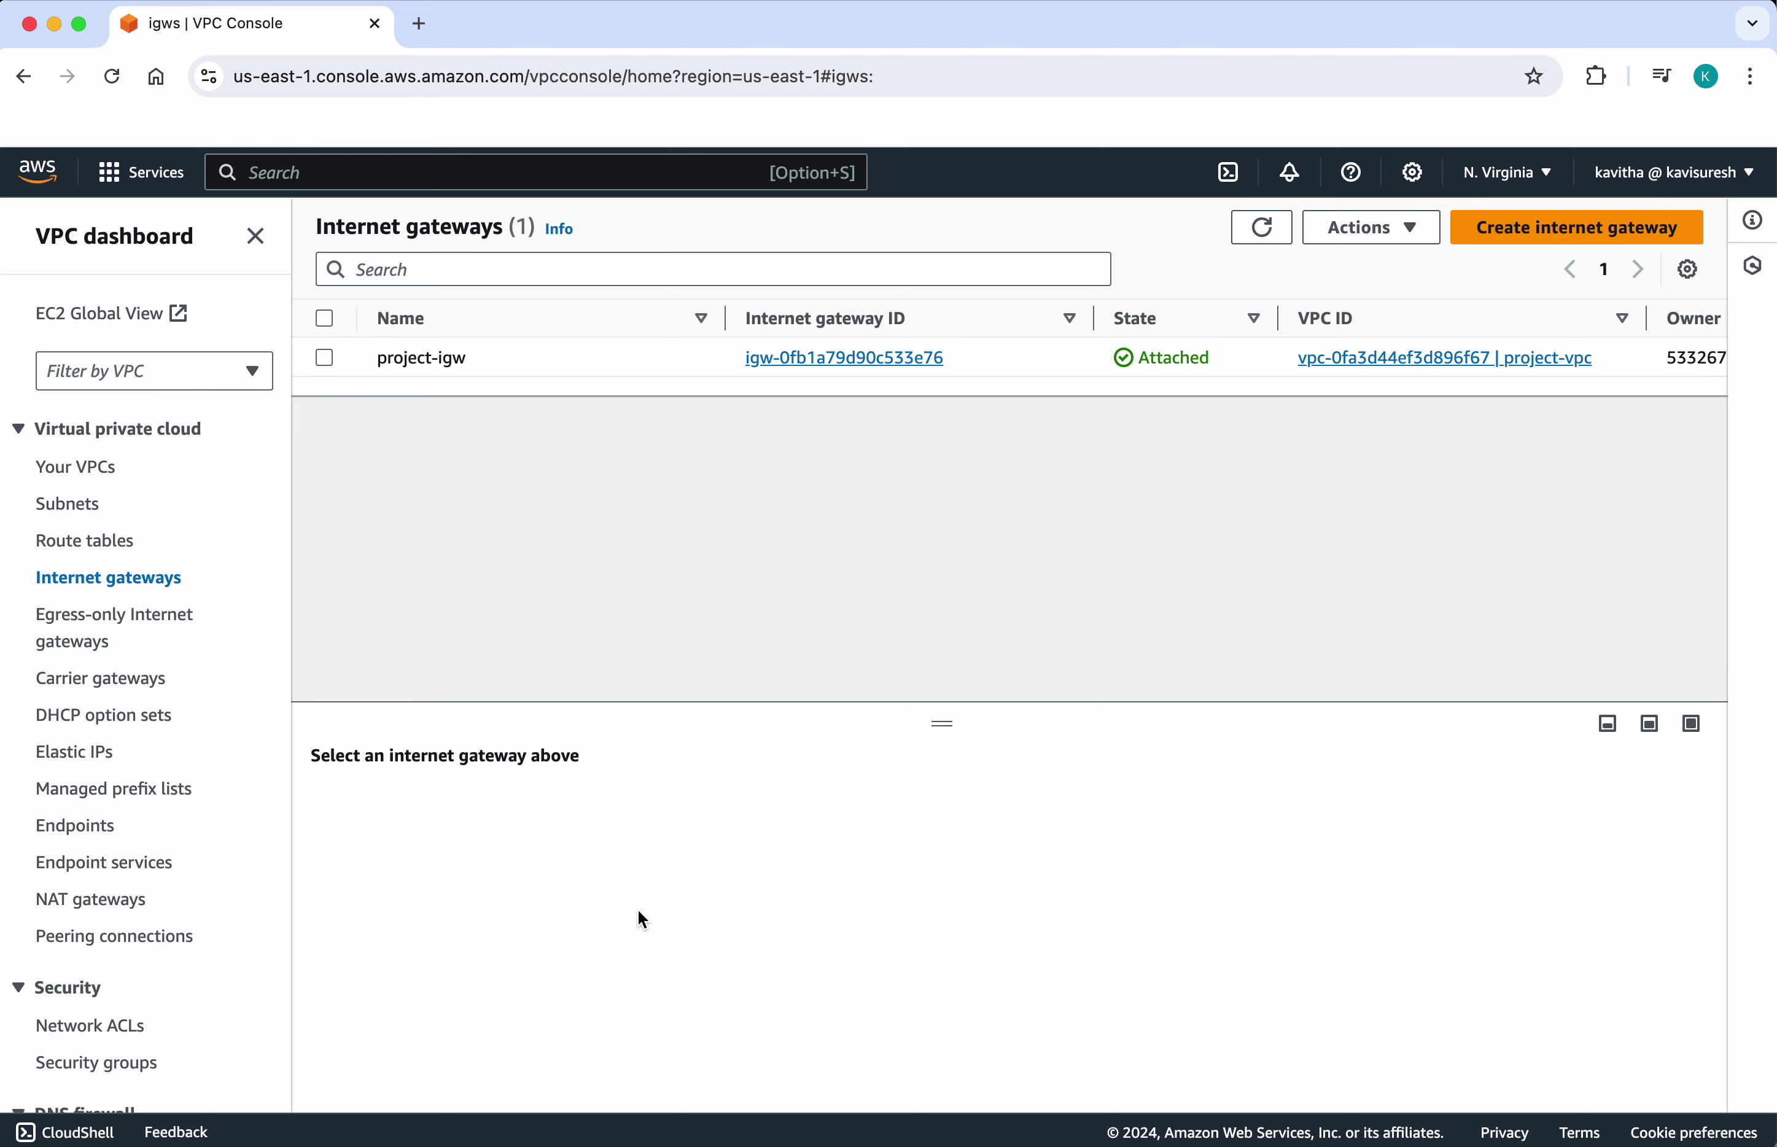
# Open the VPC's default network ACL and examine its inbound rules.
pyautogui.scroll(-5, 180, 972)
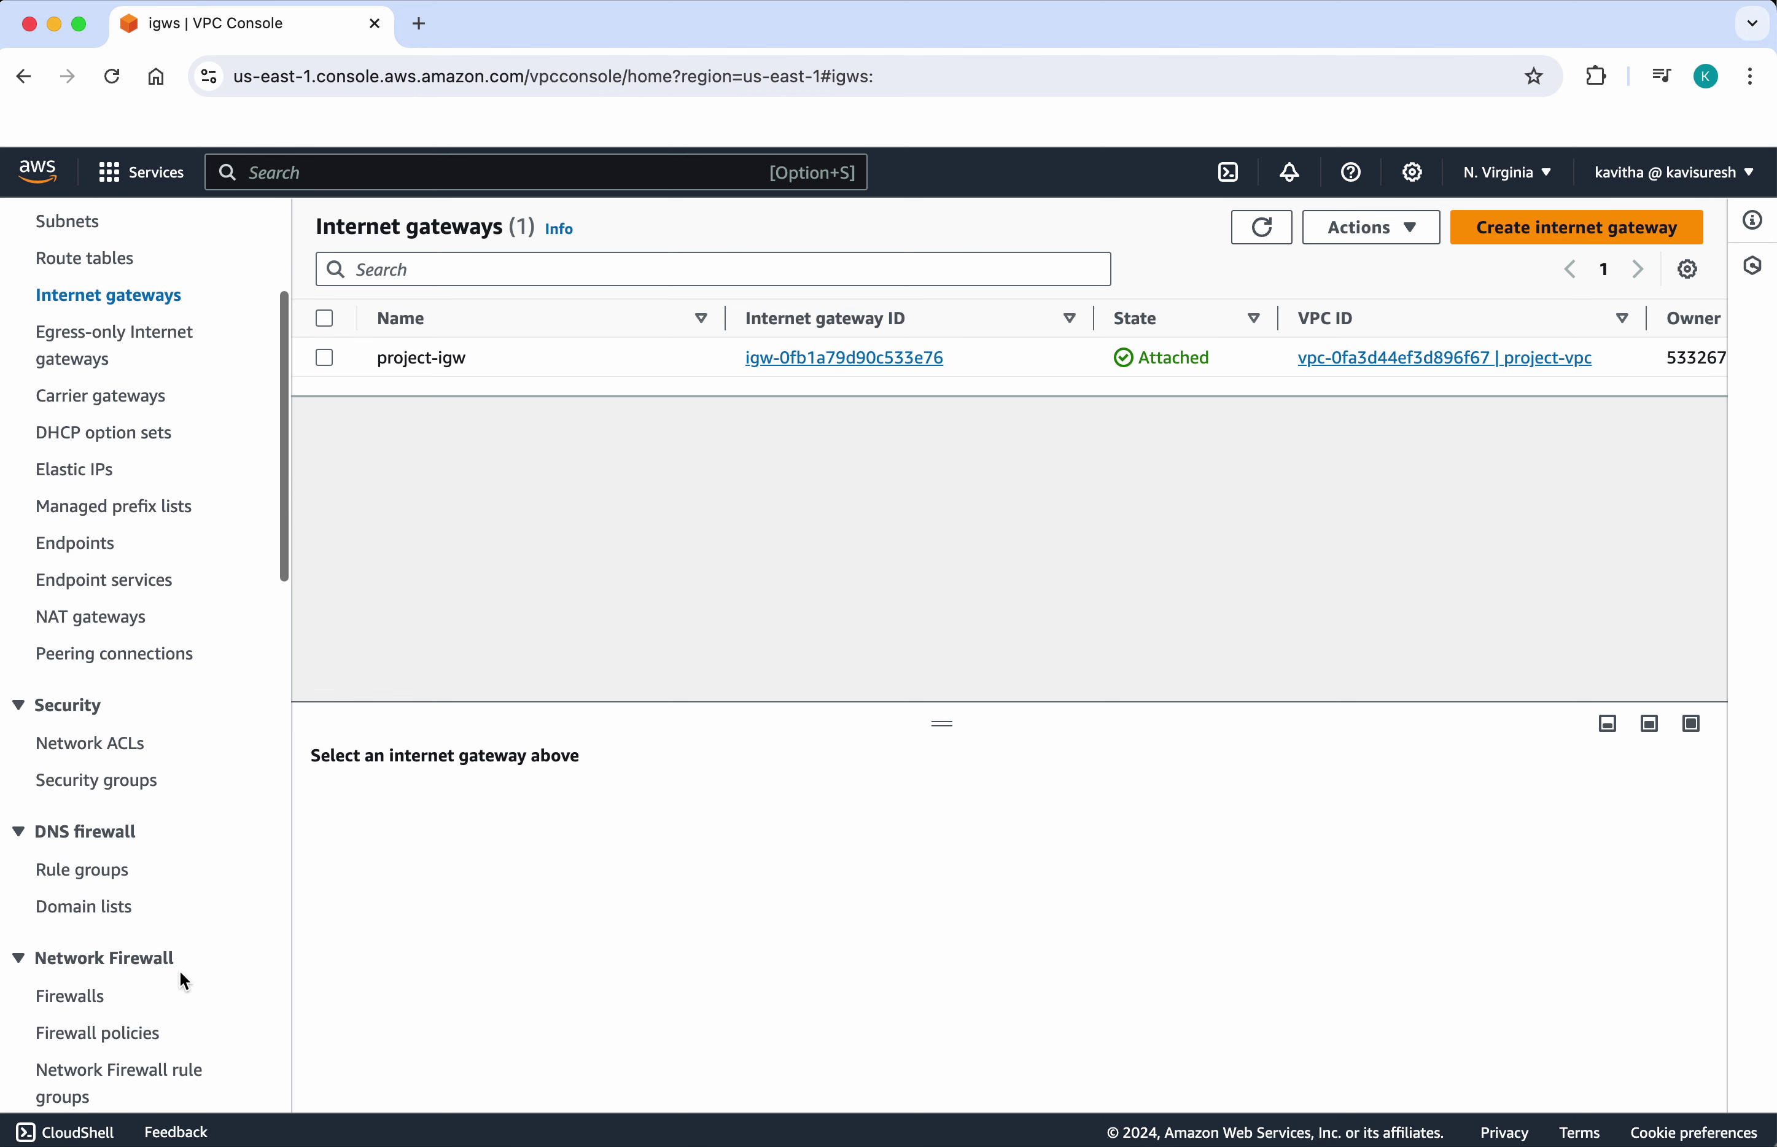
pyautogui.click(113, 748)
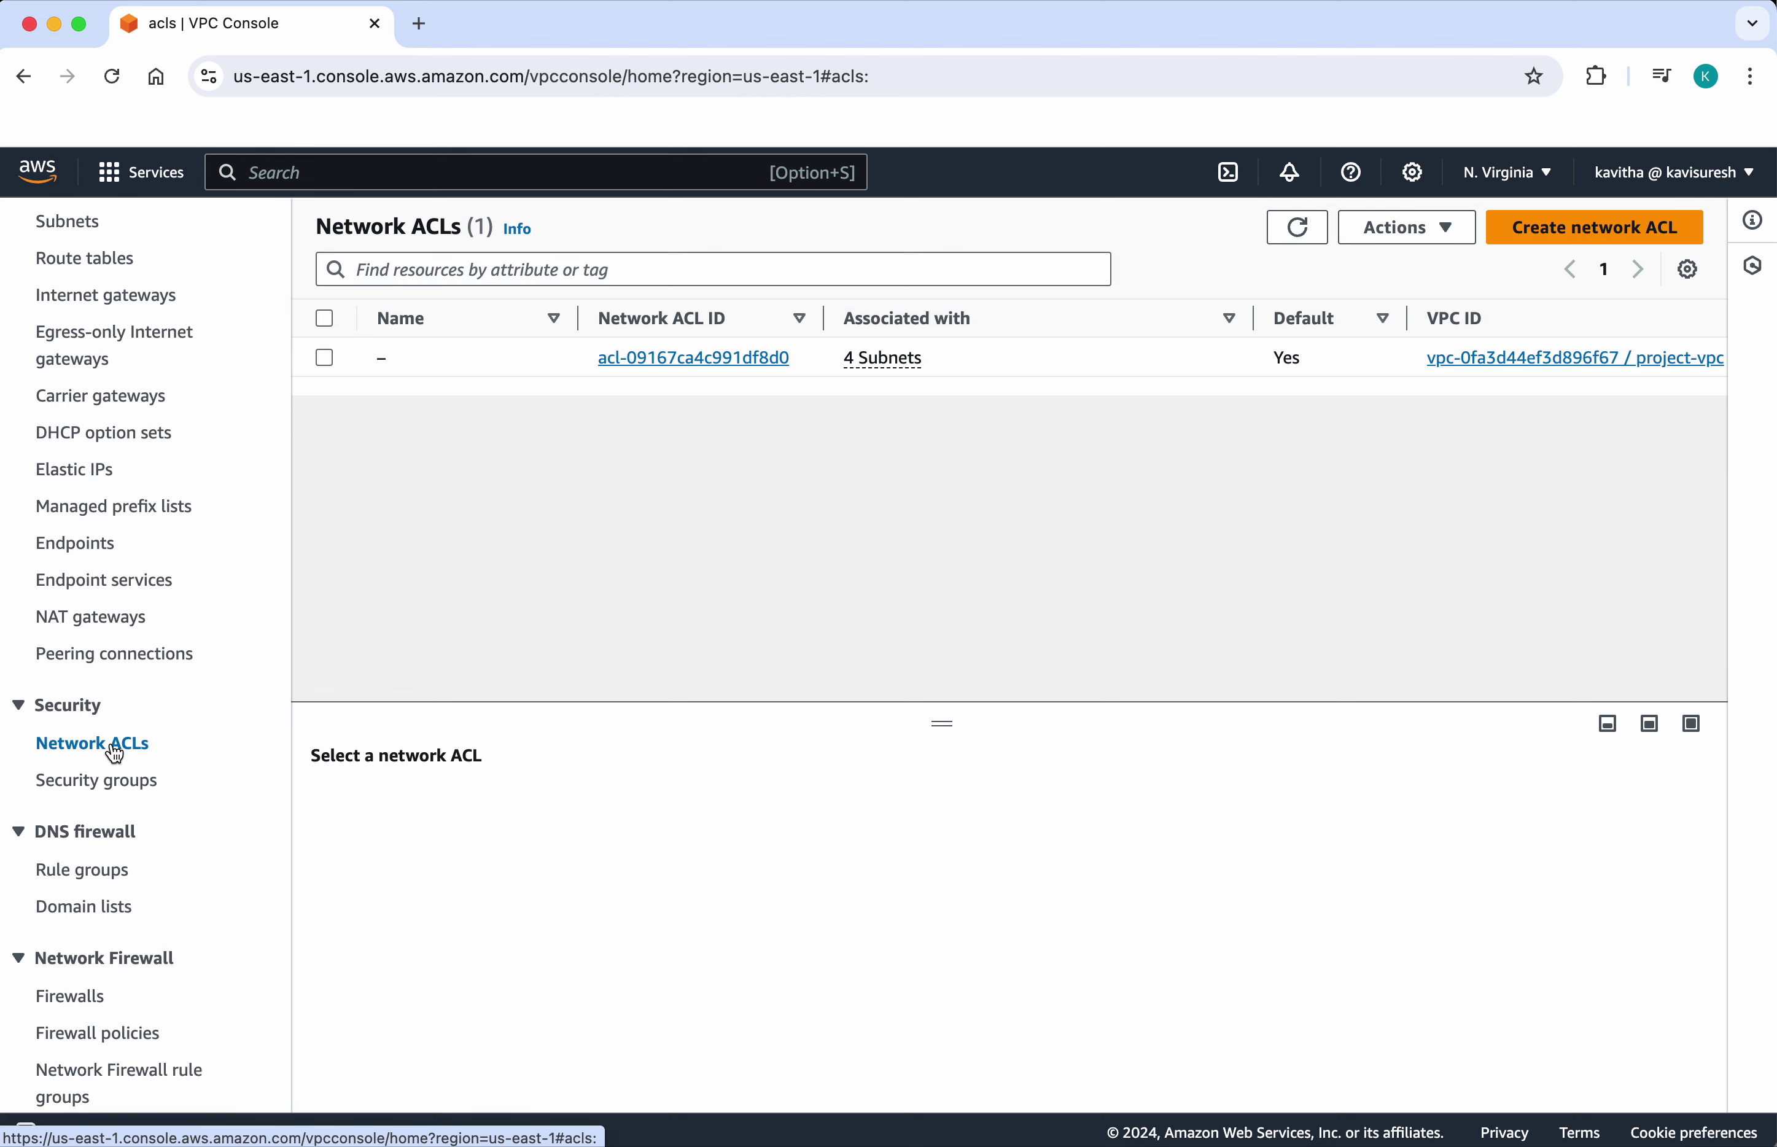
pyautogui.click(750, 371)
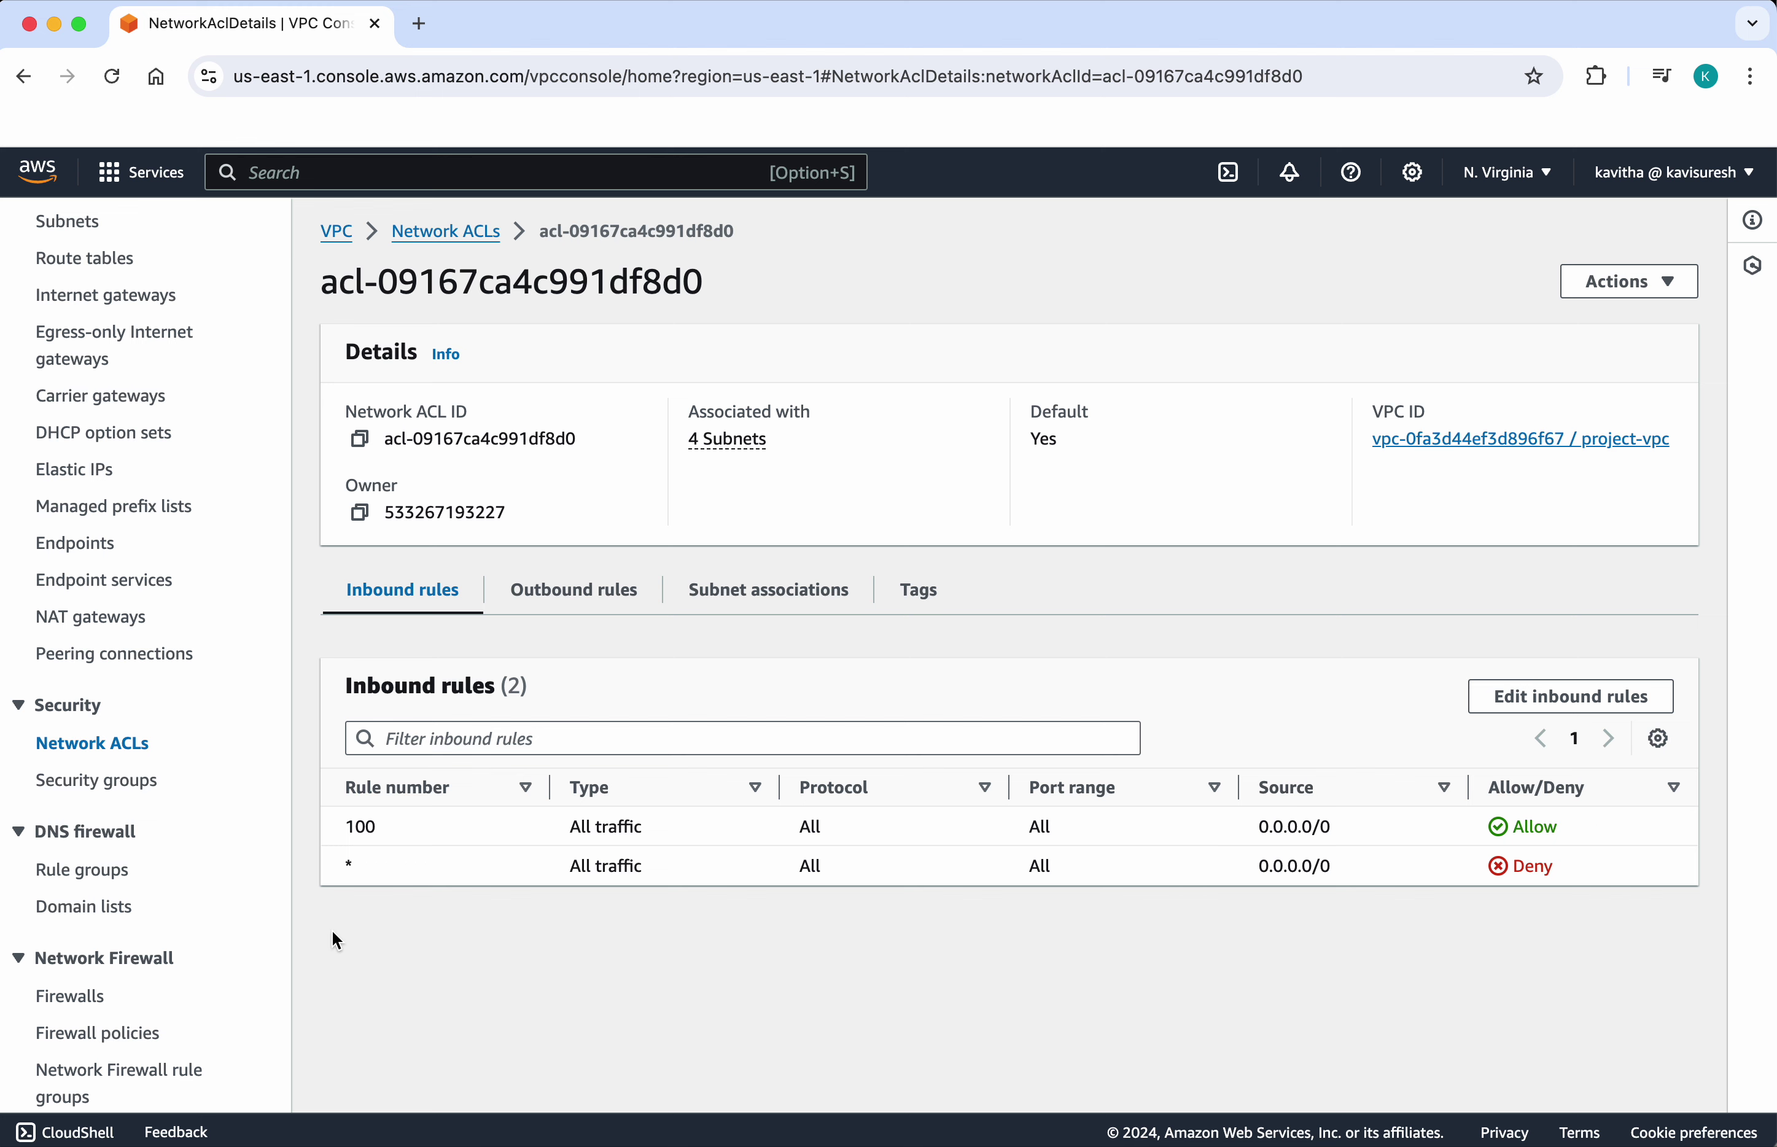
# Open the VPC's default security group and check its outbound and inbound rules.
pyautogui.click(114, 780)
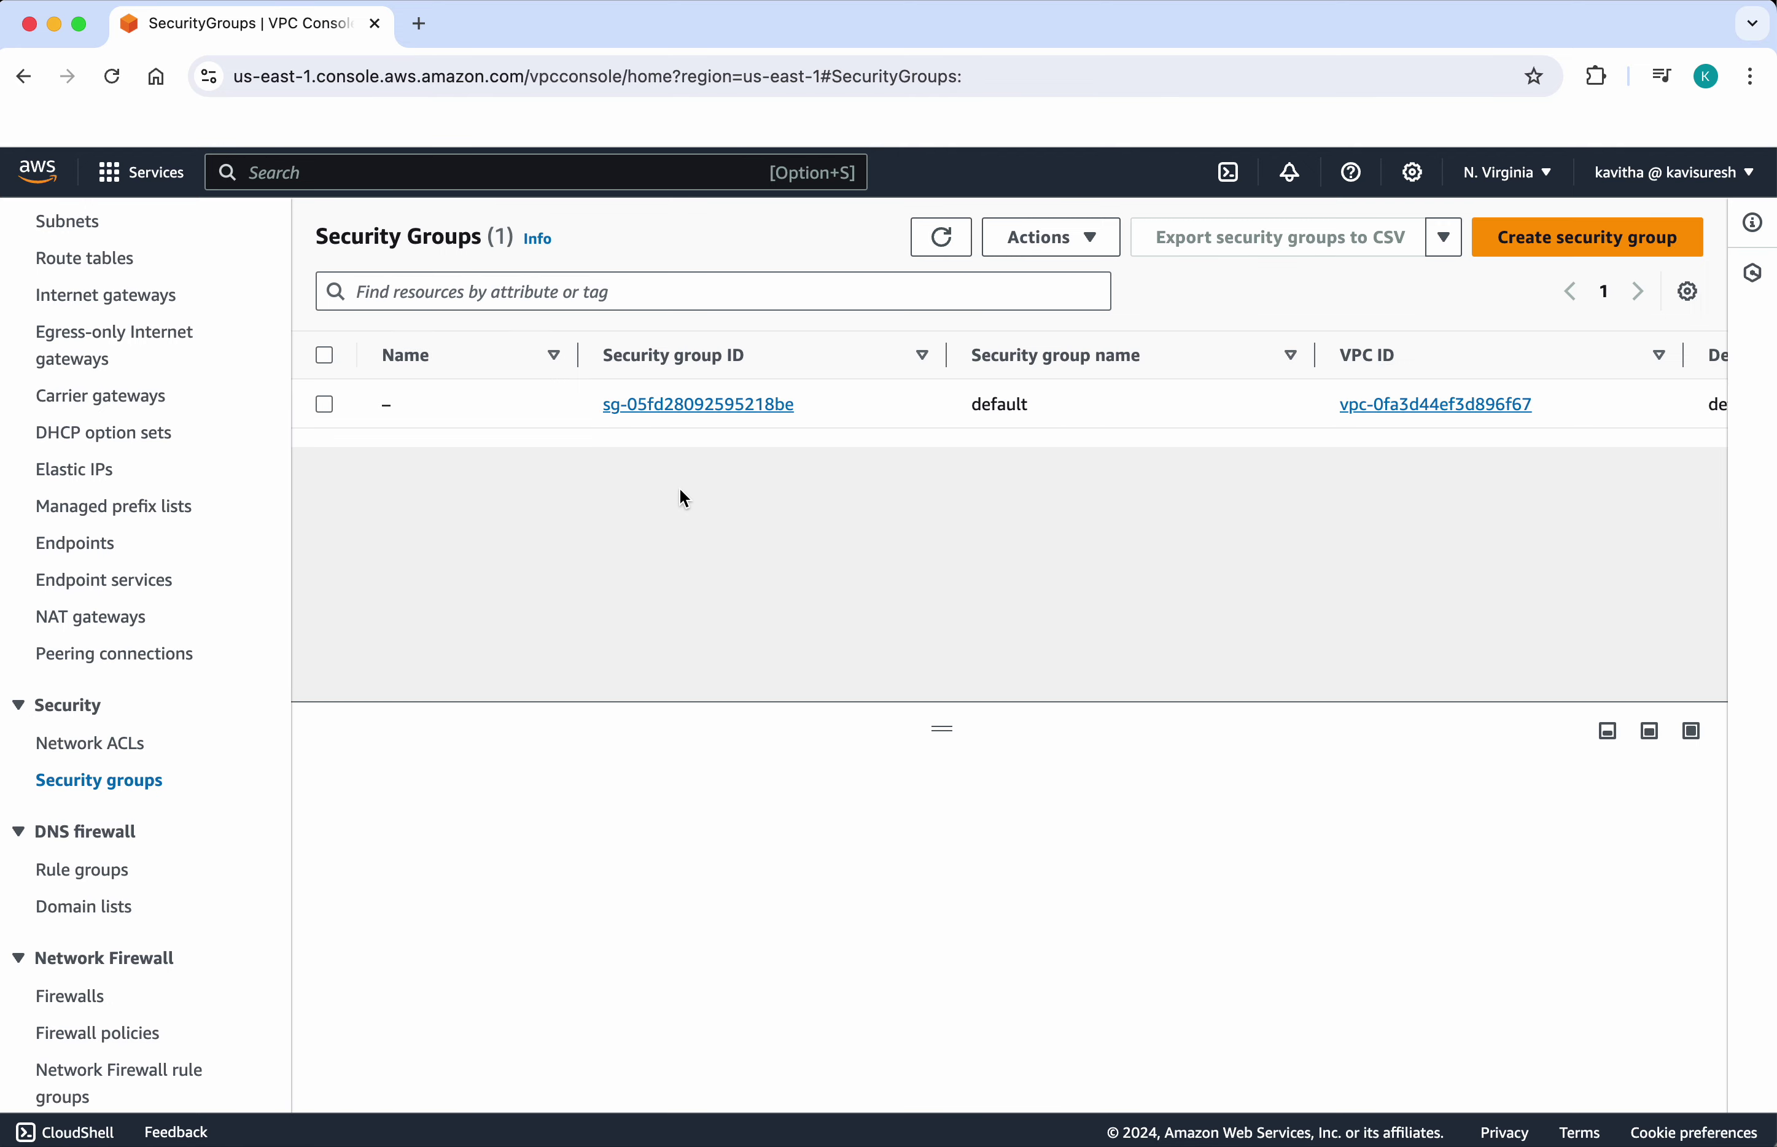
pyautogui.click(704, 407)
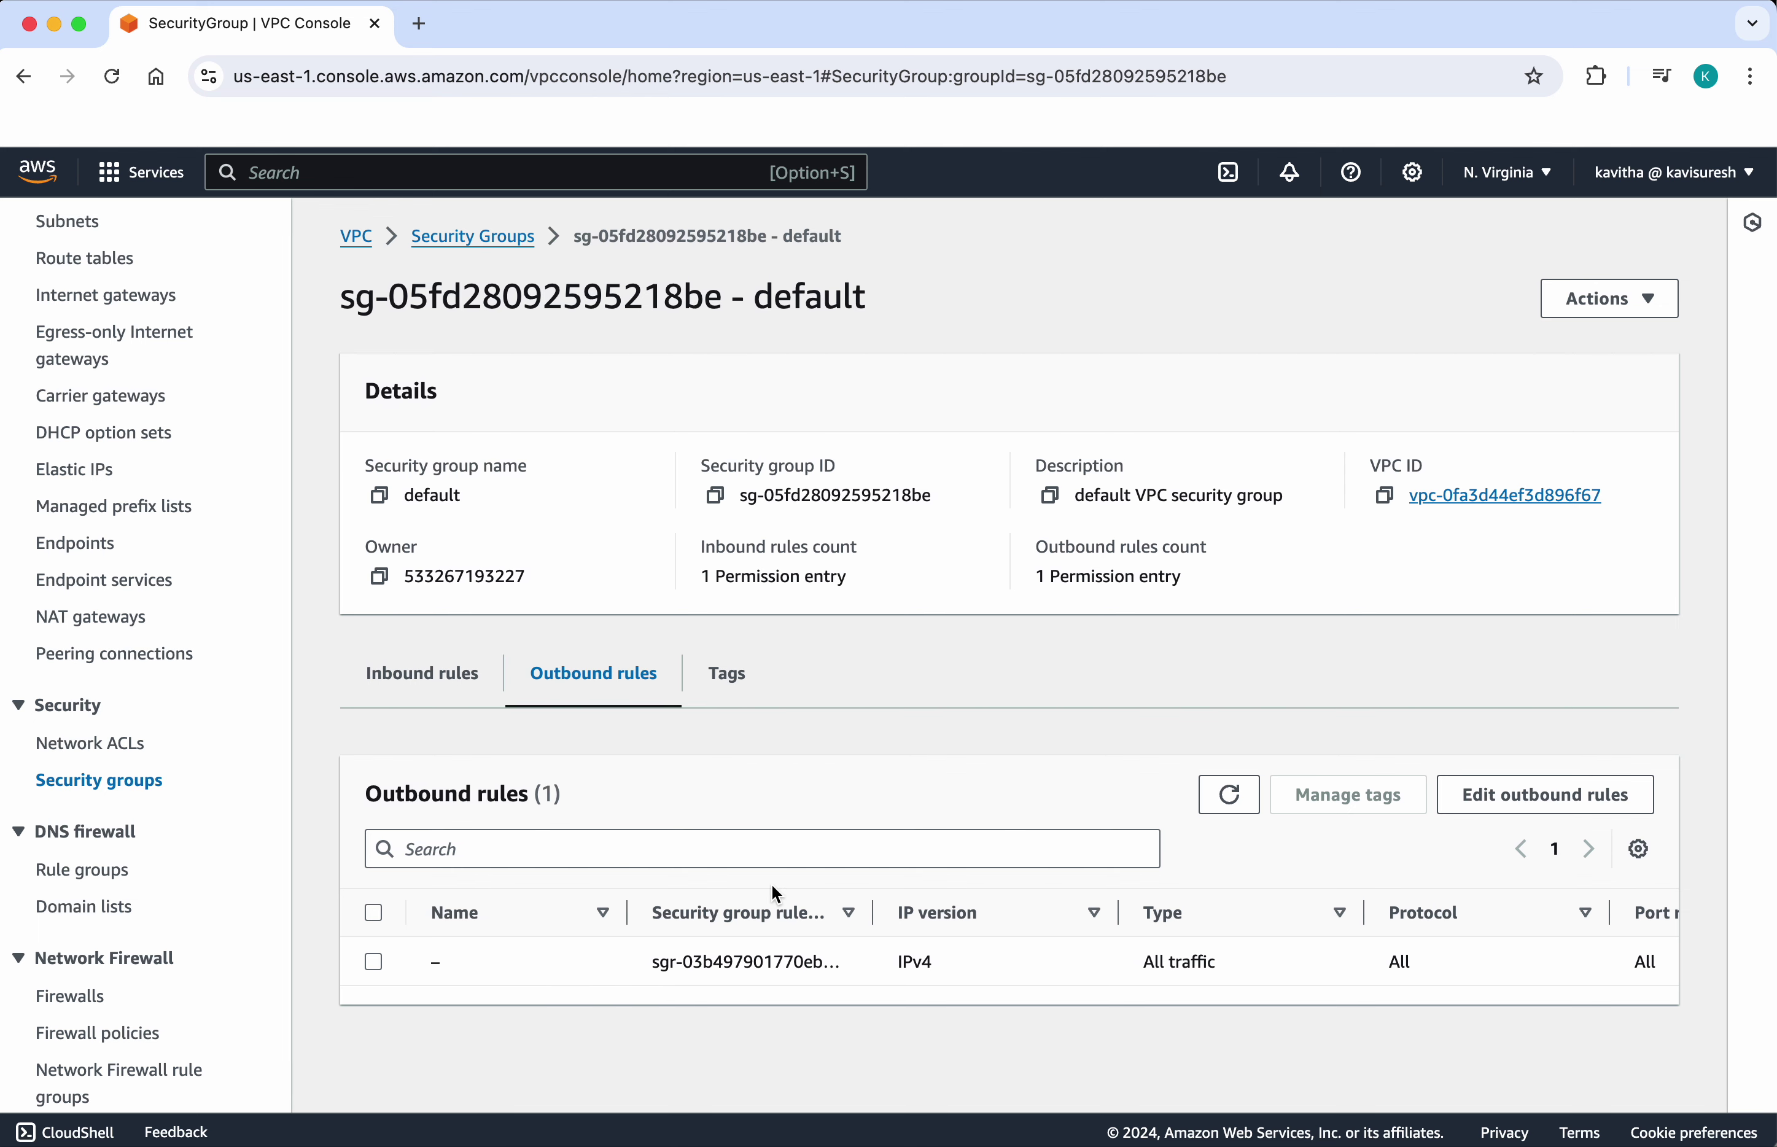
pyautogui.click(389, 674)
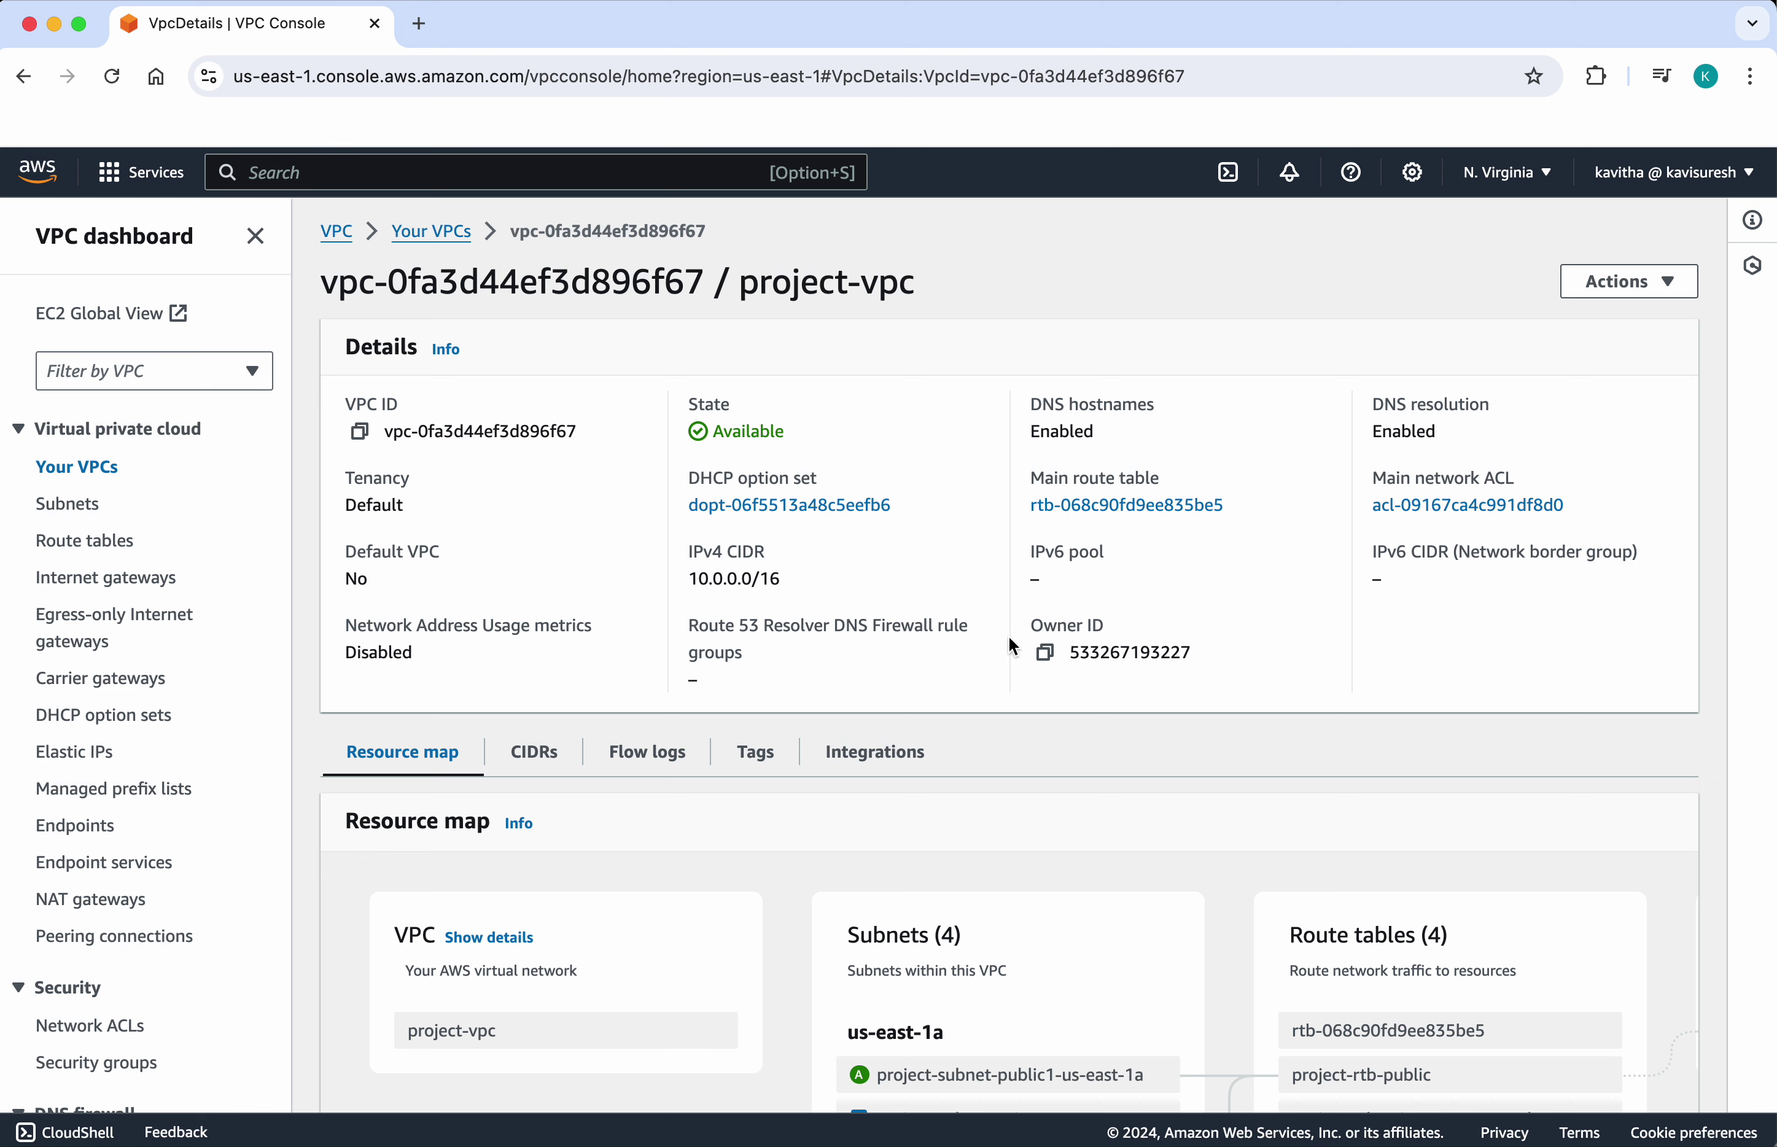
# Delete project-vpc and its associated resources from the list of VPCs, confirming with the word "delete".
pyautogui.click(447, 231)
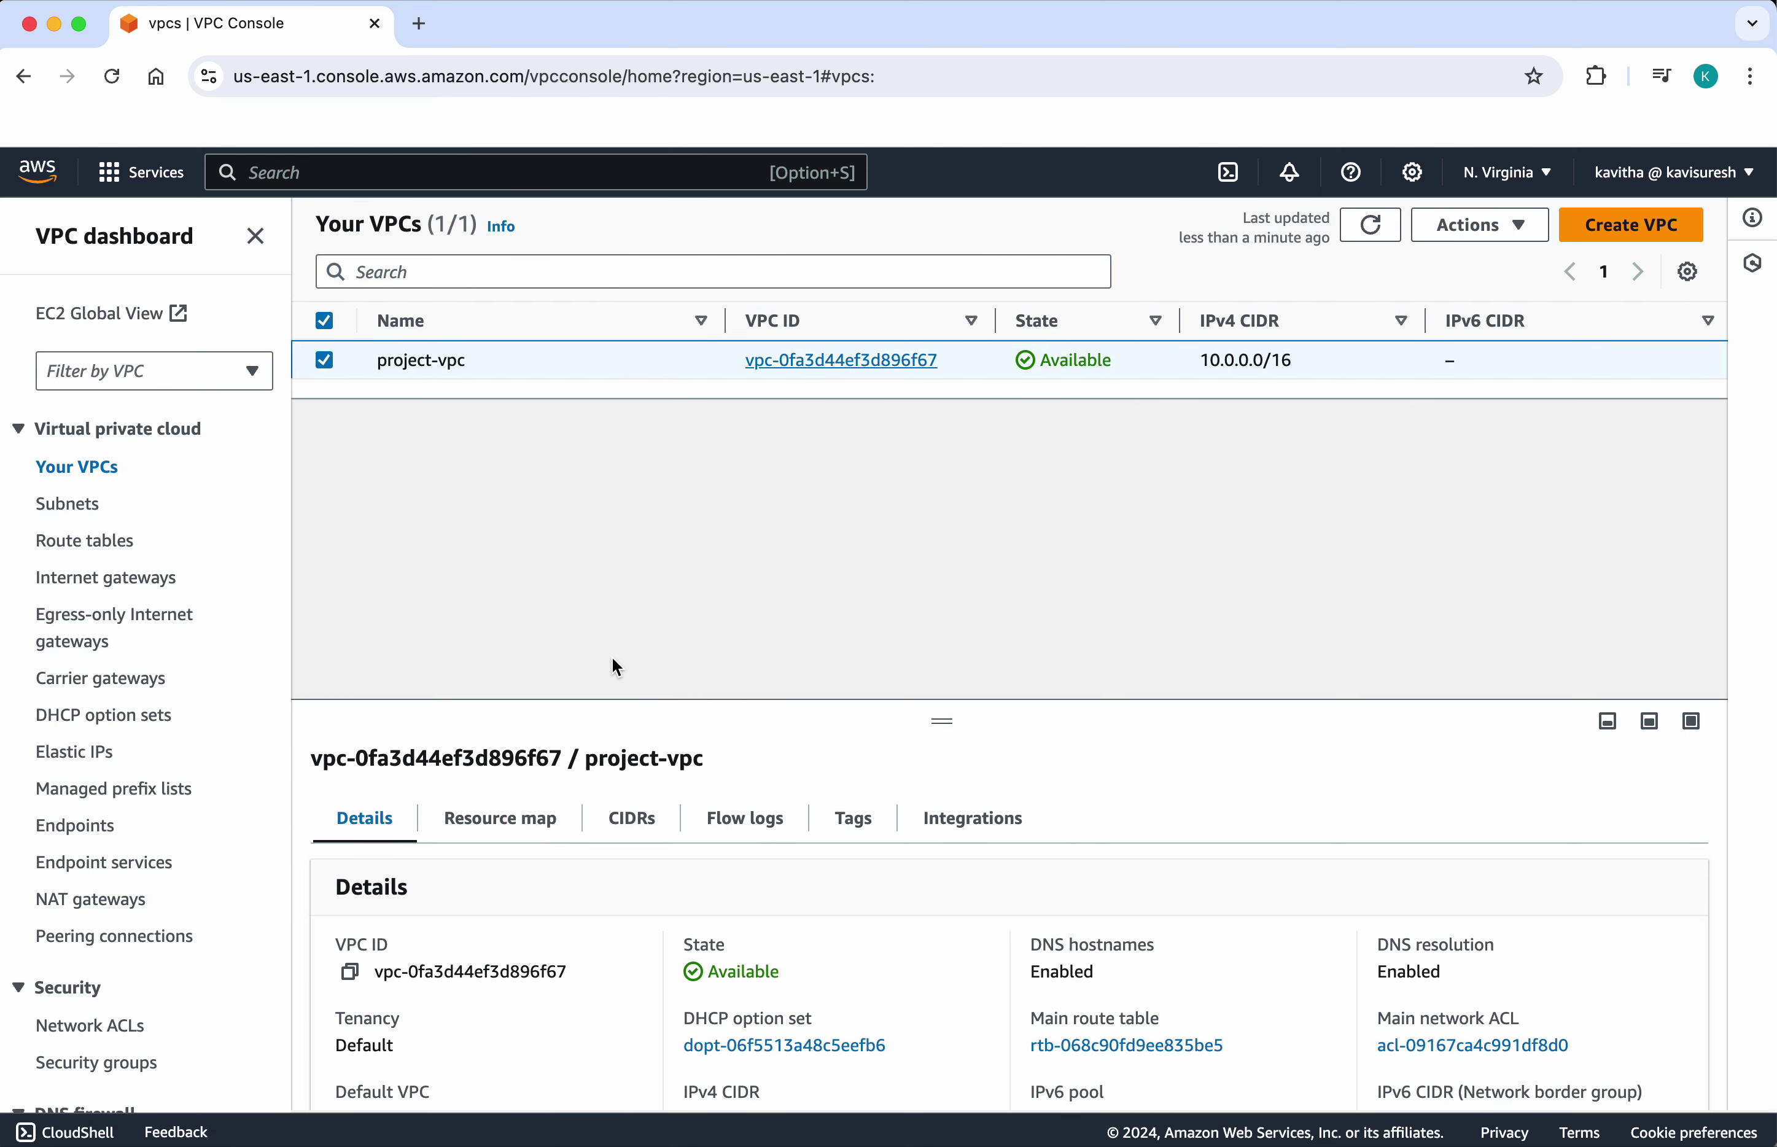
pyautogui.click(1534, 229)
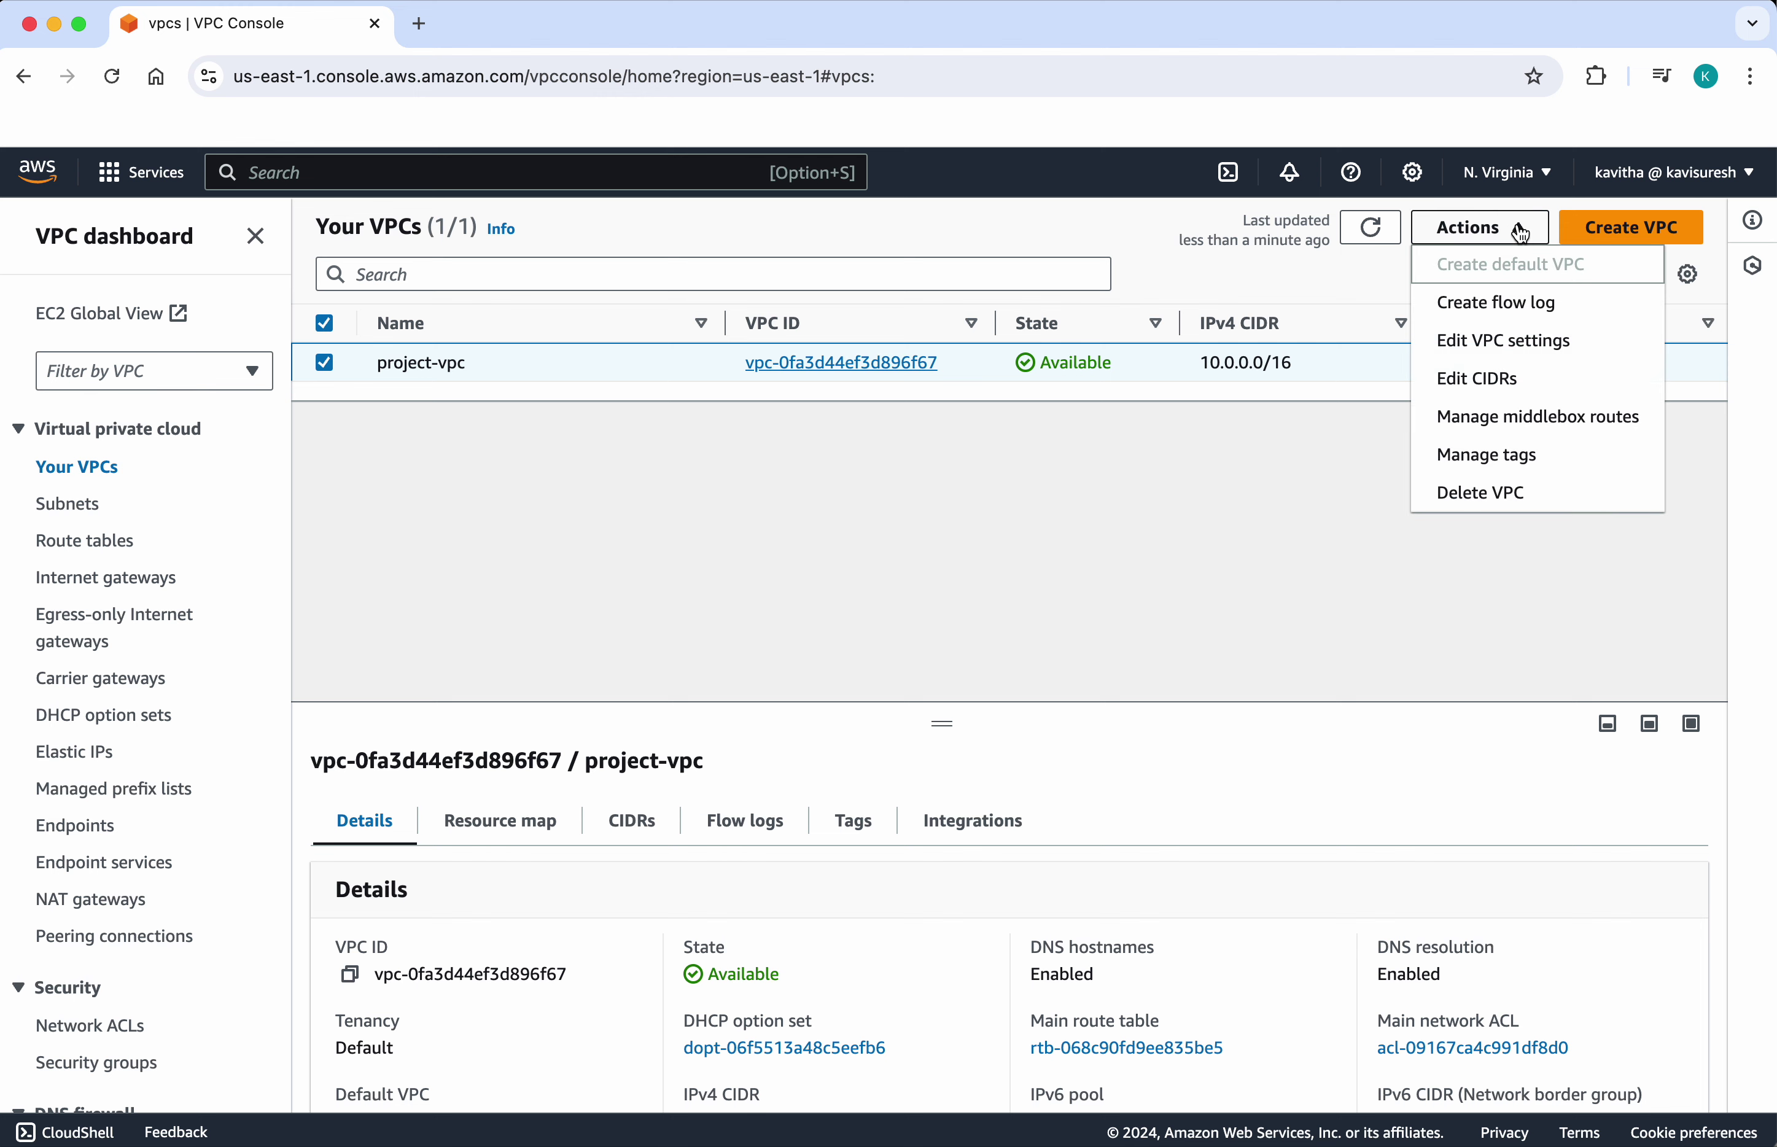
pyautogui.click(1534, 508)
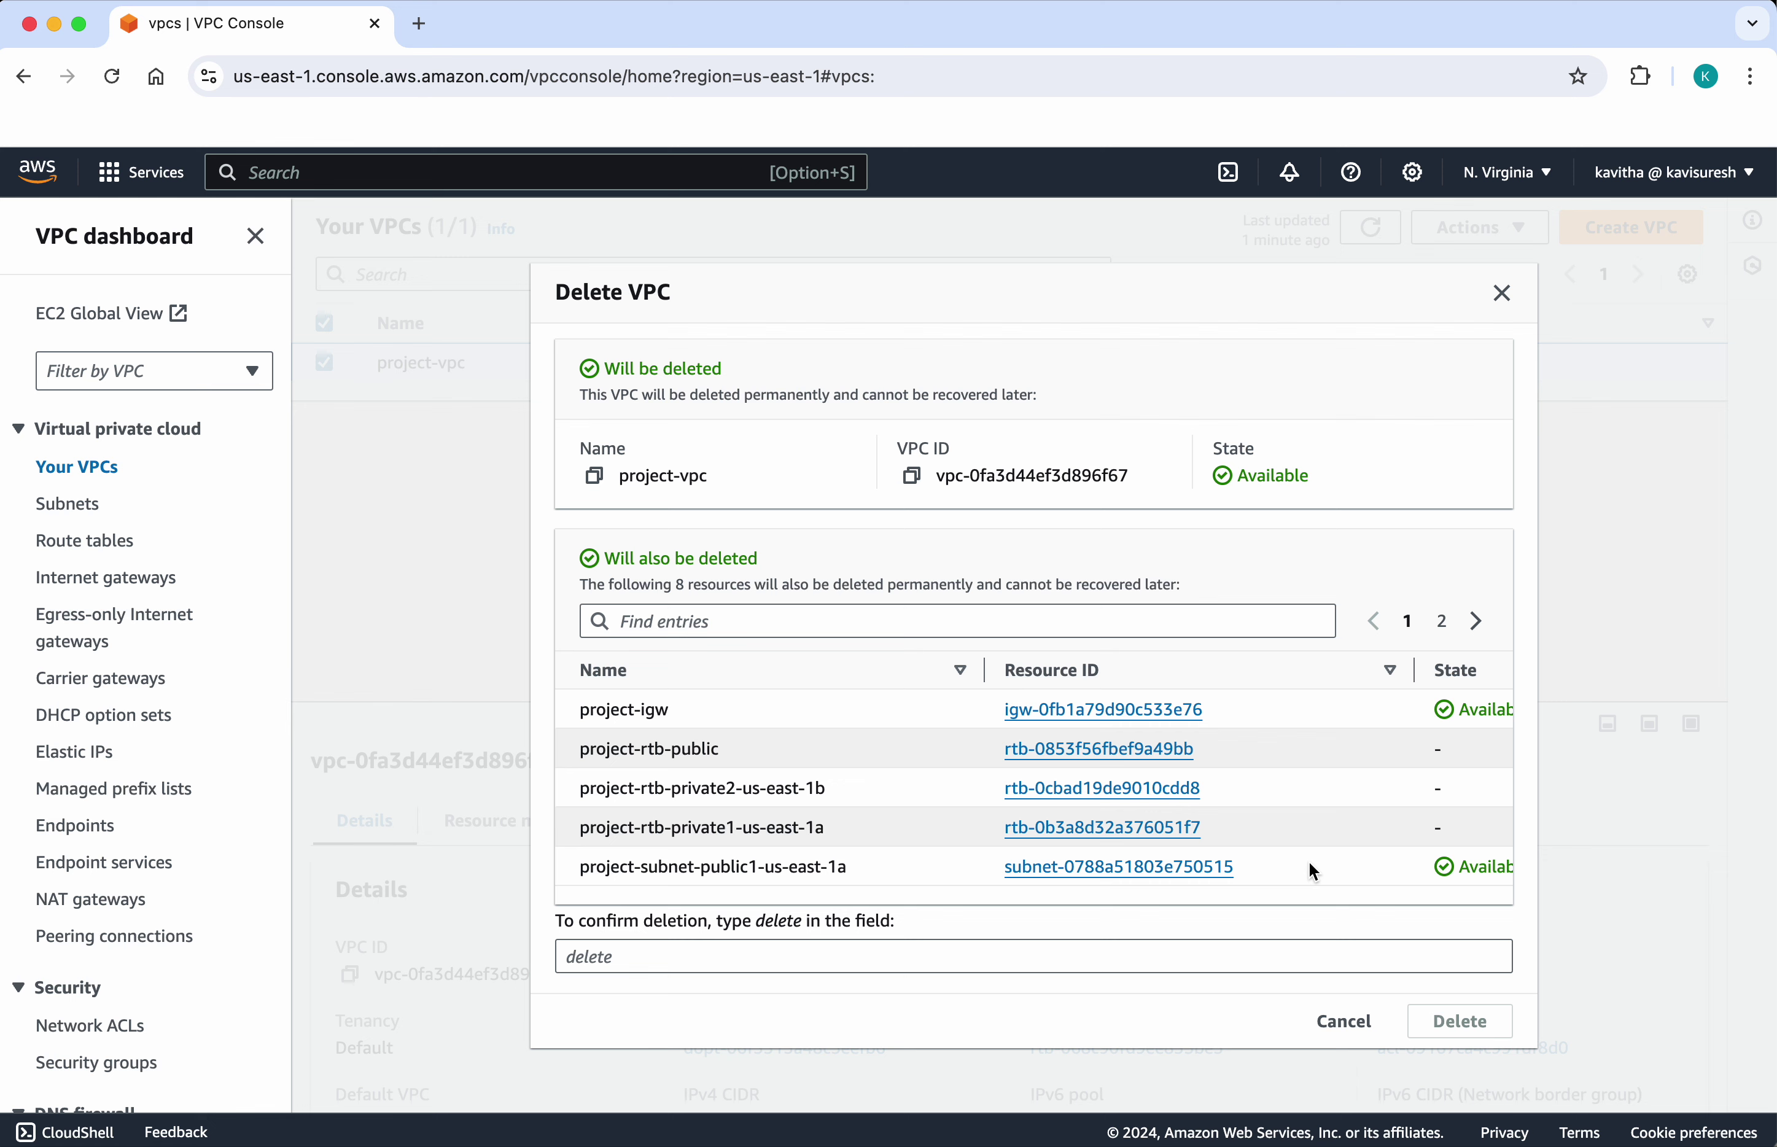
pyautogui.click(915, 960)
pyautogui.write('delete')
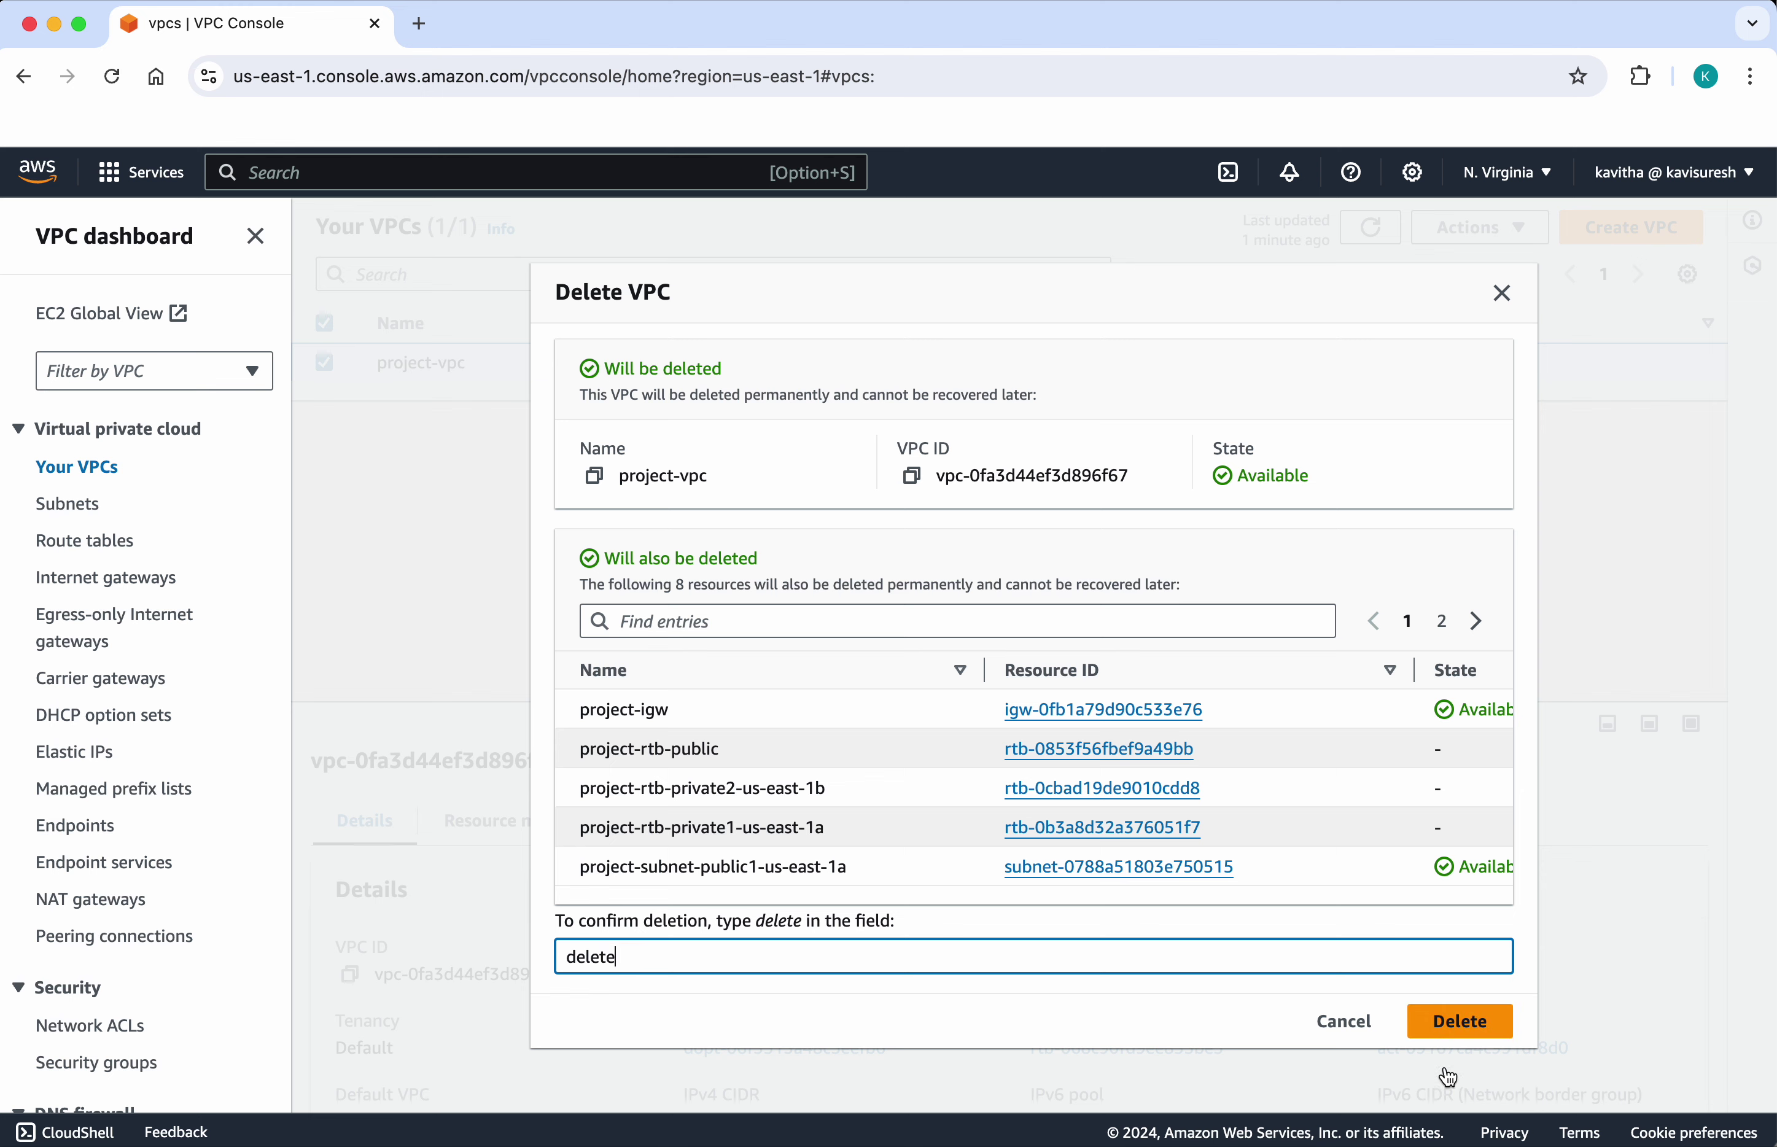
pyautogui.click(1459, 1021)
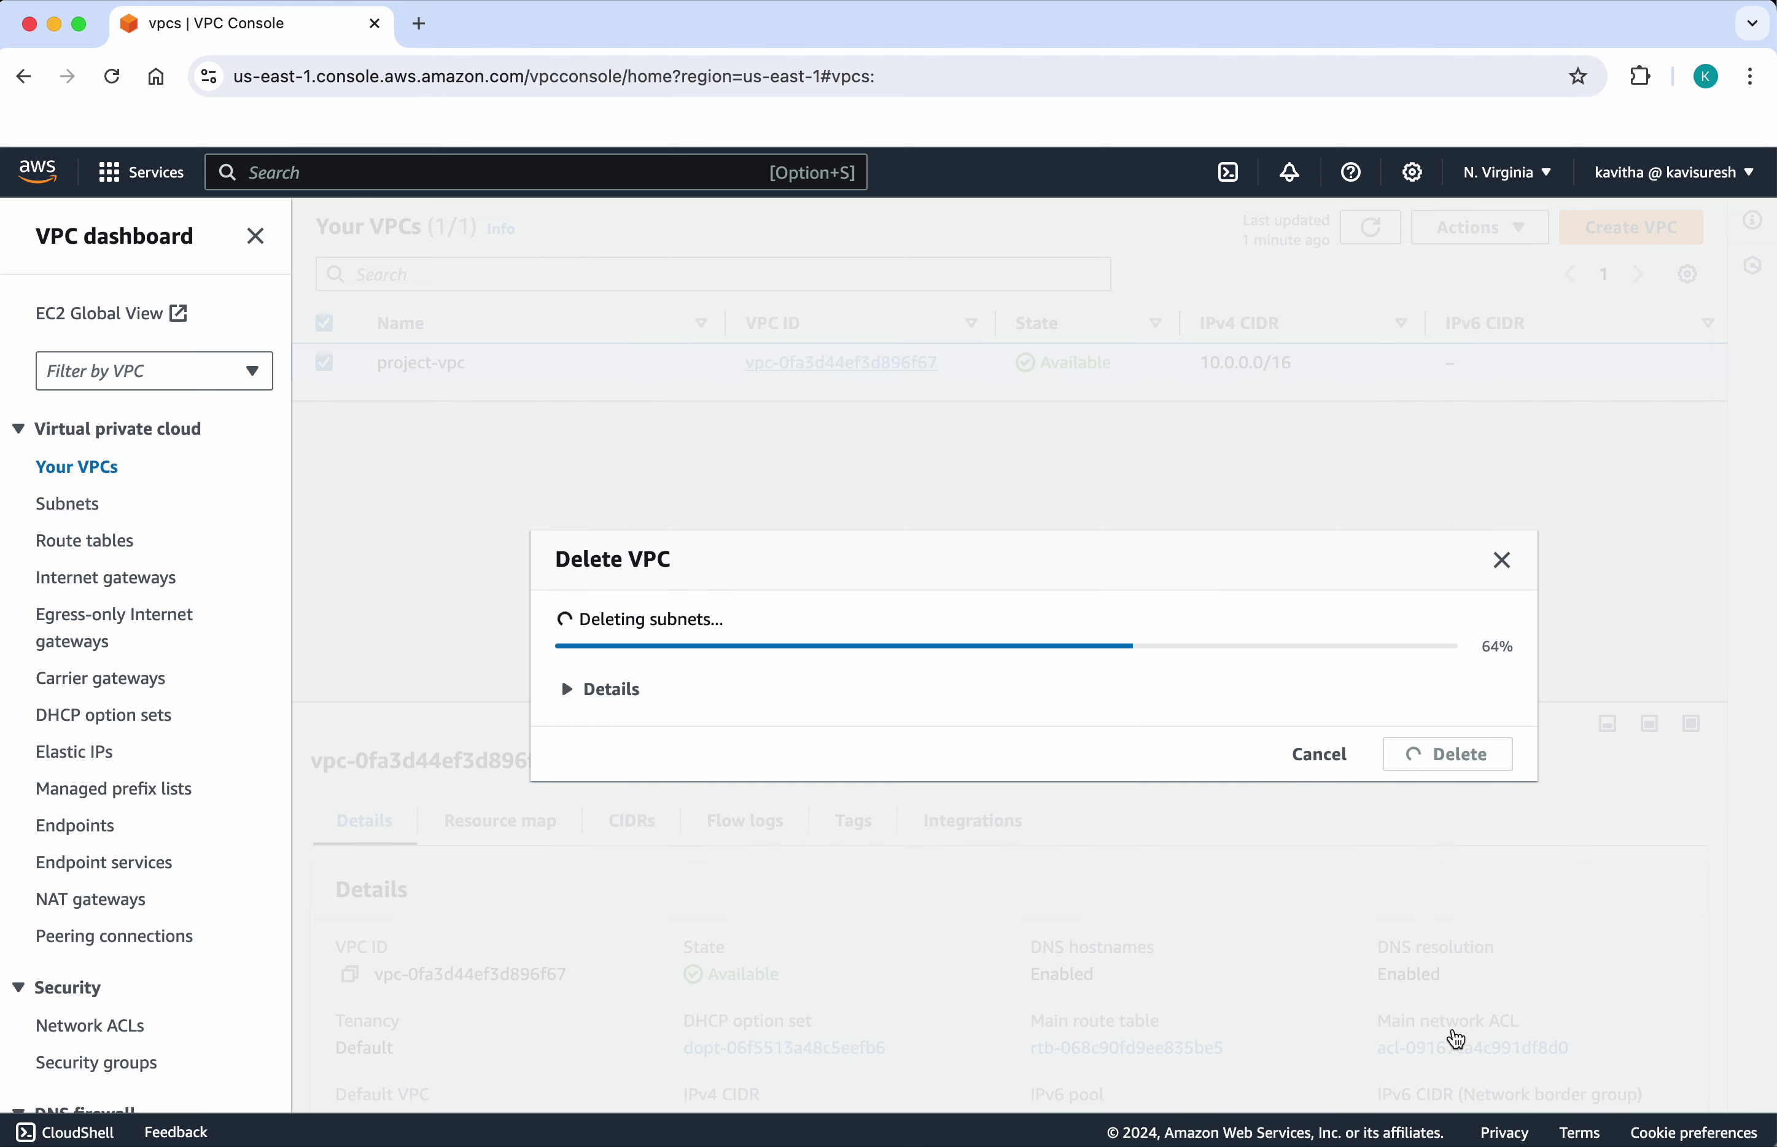